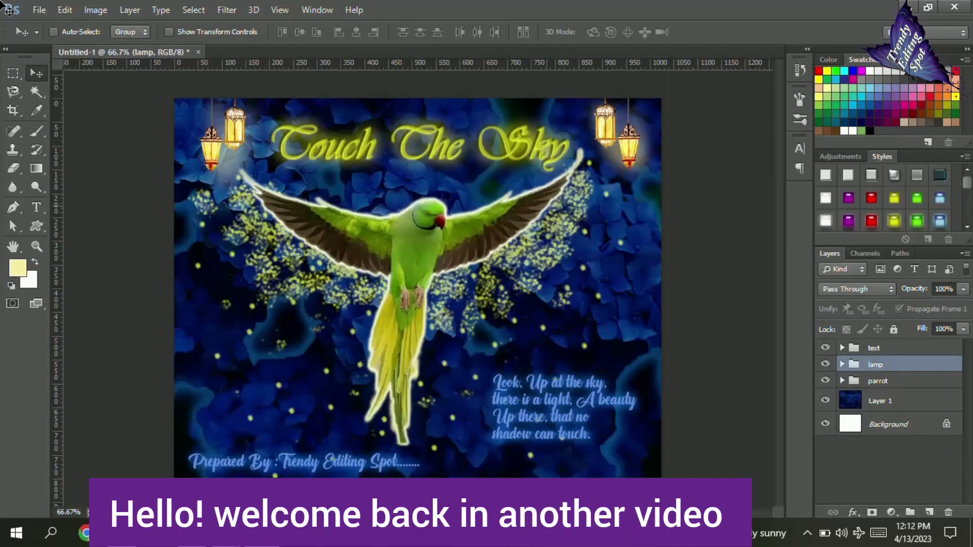
Step: Zoom in and out to preview the finished parrot artwork
{"action": "key", "text": "ctrl+plus"}
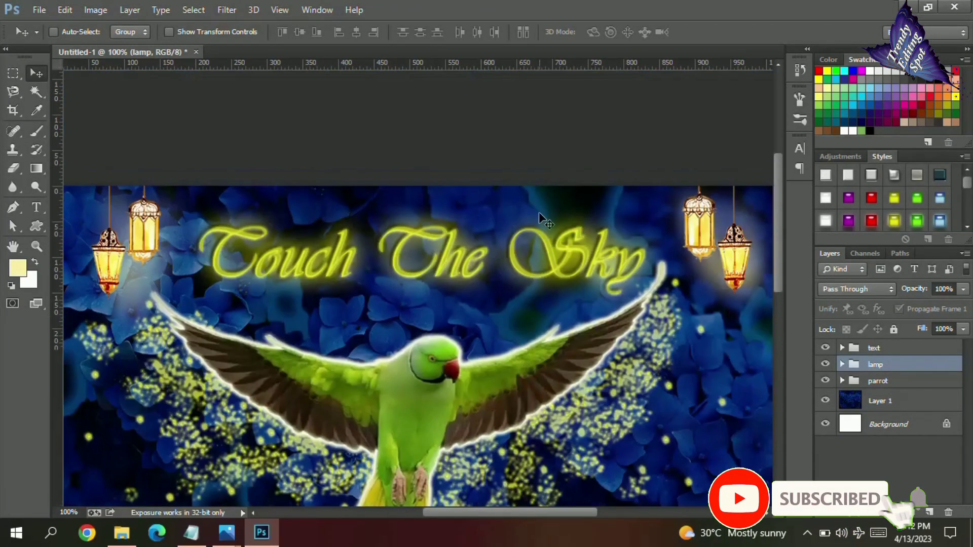
{"action": "scroll", "coordinate": [539, 212], "scroll_direction": "down", "scroll_amount": 1}
{"action": "scroll", "coordinate": [539, 212], "scroll_direction": "down", "scroll_amount": 3}
{"action": "scroll", "coordinate": [539, 212], "scroll_direction": "down", "scroll_amount": 2}
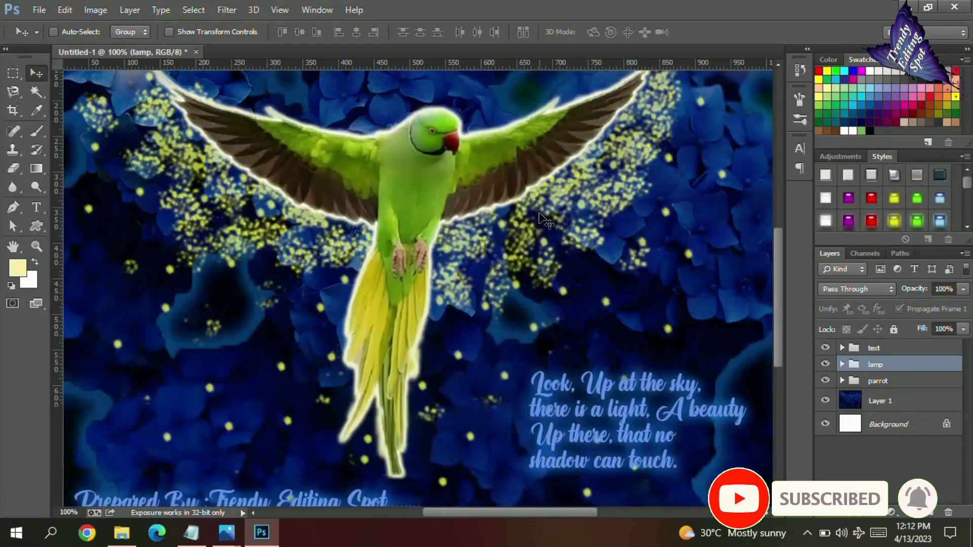
{"action": "scroll", "coordinate": [541, 219], "scroll_direction": "down", "scroll_amount": 3}
{"action": "key", "text": "ctrl+minus"}
{"action": "key", "text": "ctrl+minus"}
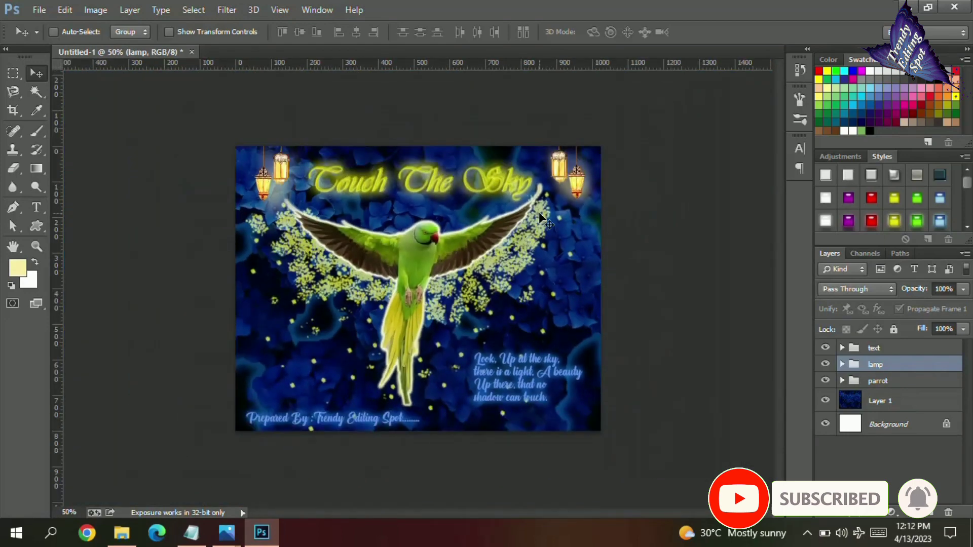
{"action": "key", "text": "ctrl+plus"}
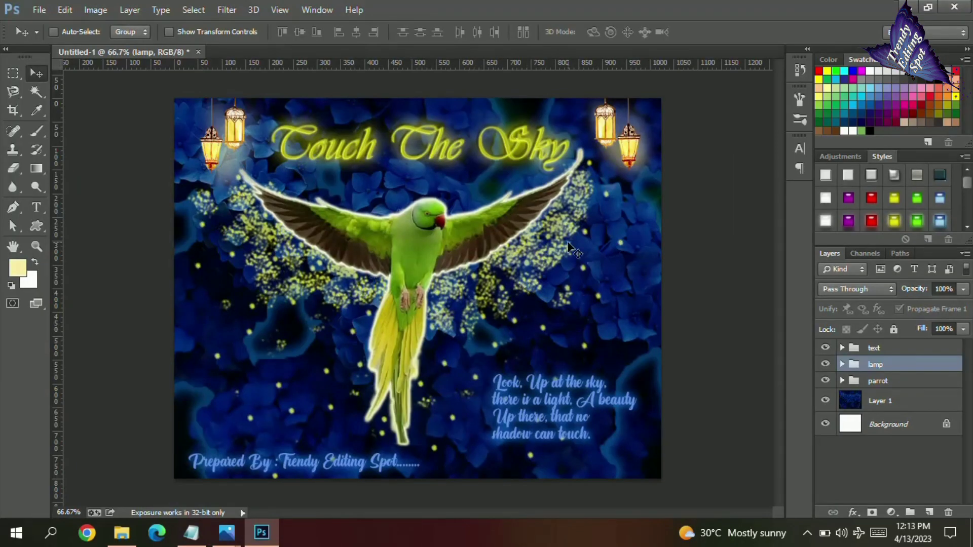
Step: Create a new 1024 × 800 px document and copy background 2.jpg from Photos
{"action": "key", "text": "ctrl+n"}
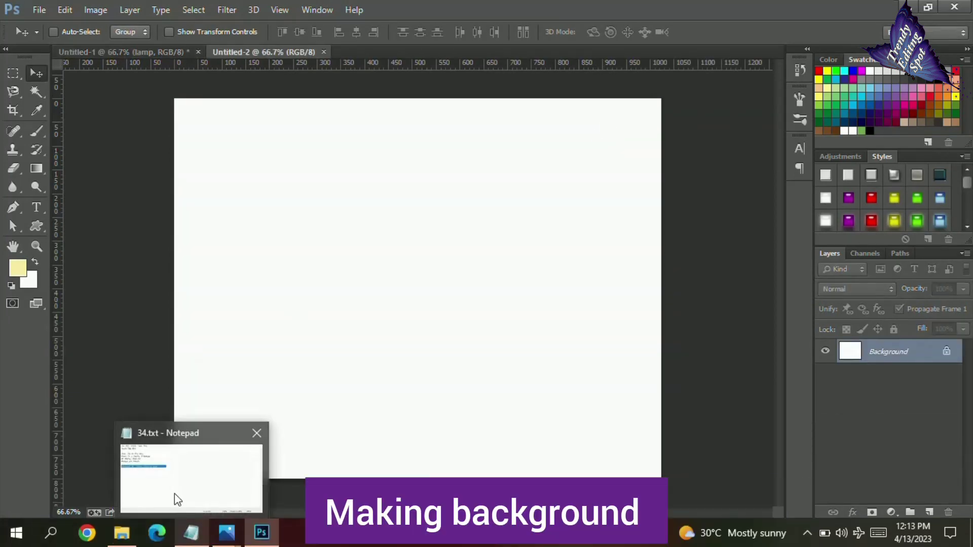
{"action": "mouse_move", "coordinate": [227, 533]}
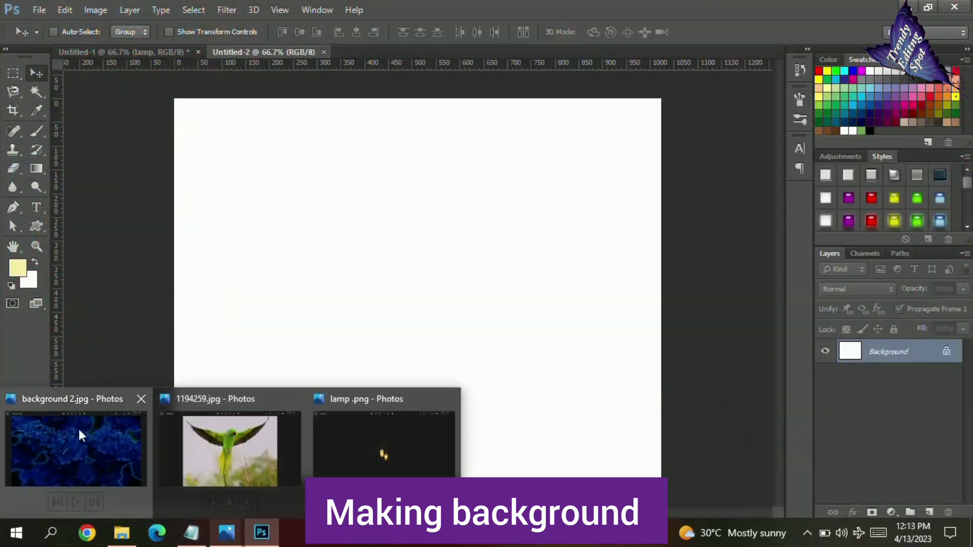
{"action": "left_click", "coordinate": [79, 434]}
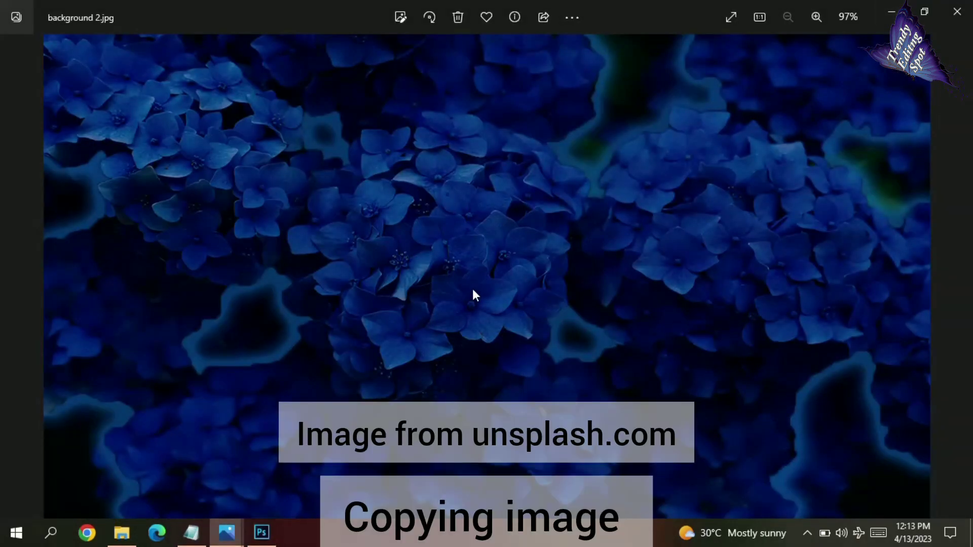
{"action": "right_click", "coordinate": [472, 288]}
{"action": "left_click", "coordinate": [549, 65]}
{"action": "key", "text": "alt+Tab"}
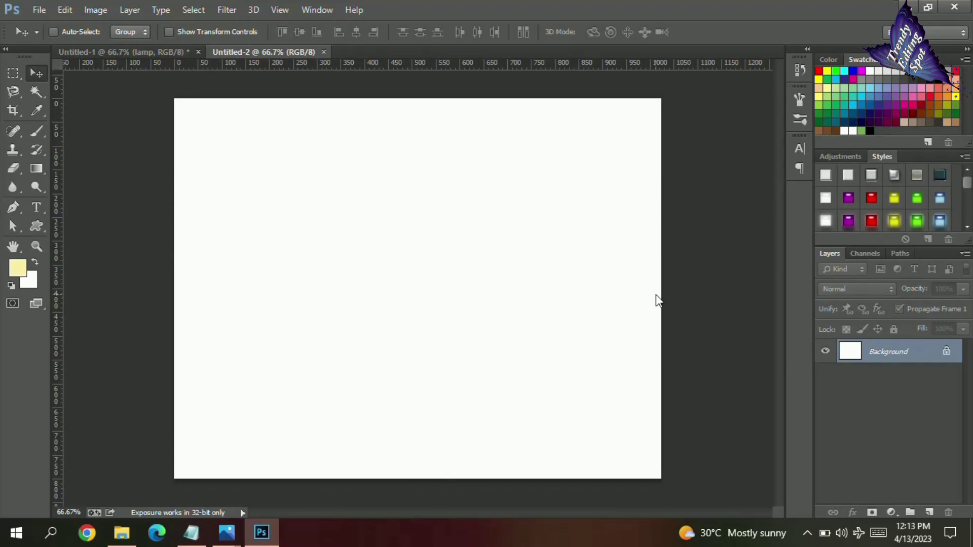
Step: Paste the blue hydrangea photo and Free Transform it to cover the whole canvas
{"action": "key", "text": "ctrl+v"}
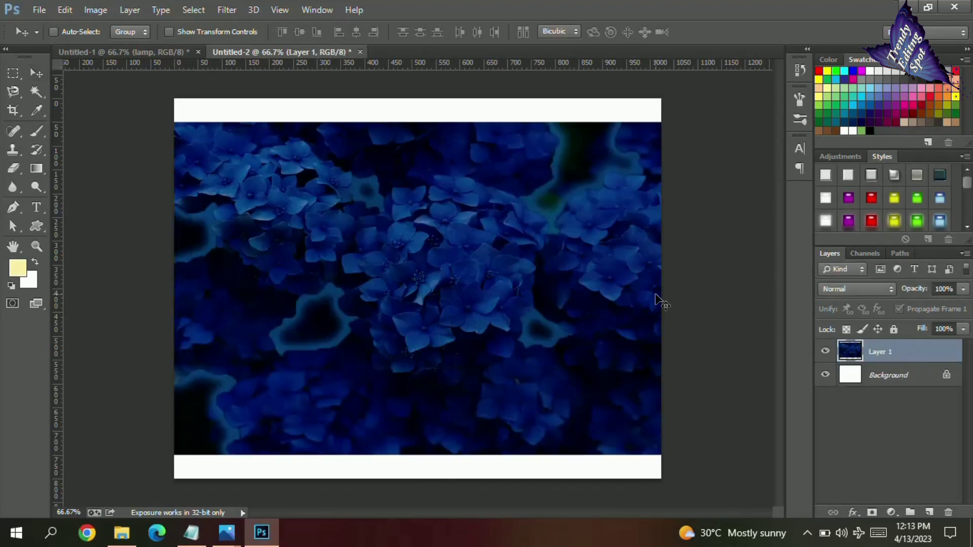
{"action": "key", "text": "ctrl+t"}
{"action": "left_click_drag", "start_coordinate": [175, 122], "coordinate": [157, 98]}
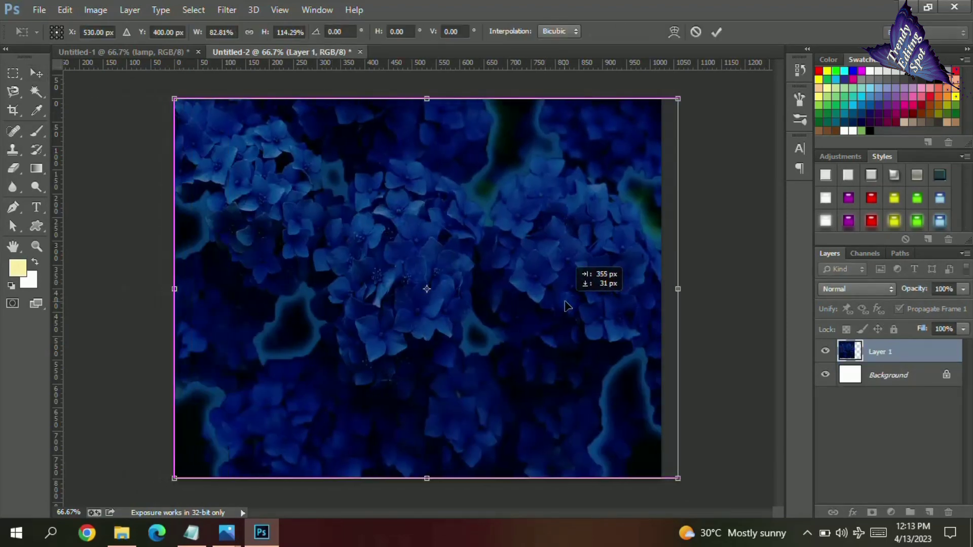
{"action": "left_click_drag", "start_coordinate": [449, 293], "coordinate": [560, 305]}
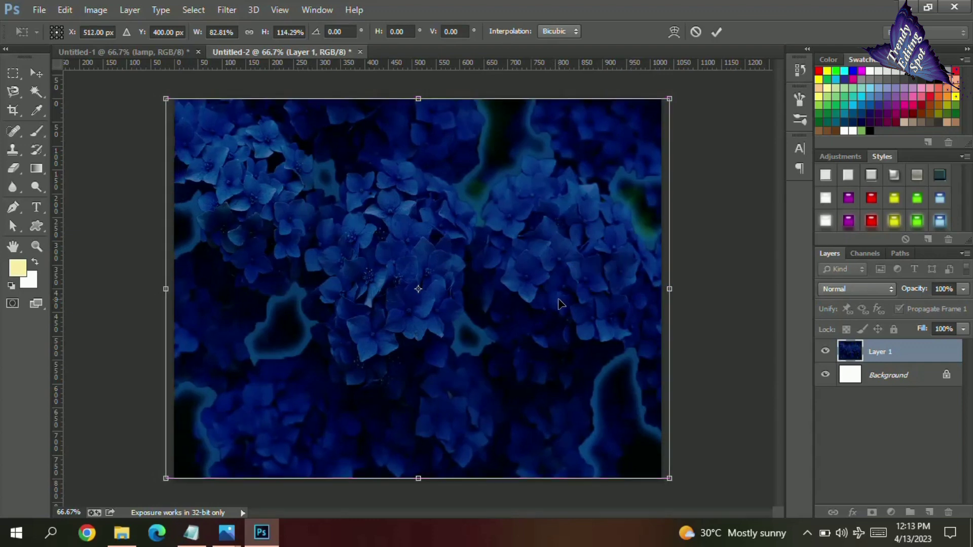
{"action": "key", "text": "Return"}
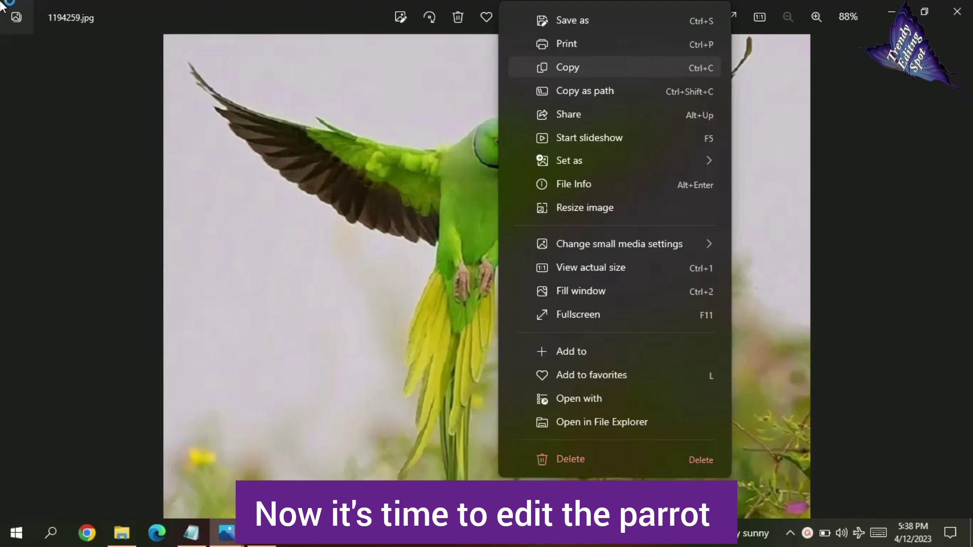
Step: Paste the parrot photo twice and refine the mask edge along the left wing
{"action": "left_click", "coordinate": [578, 65]}
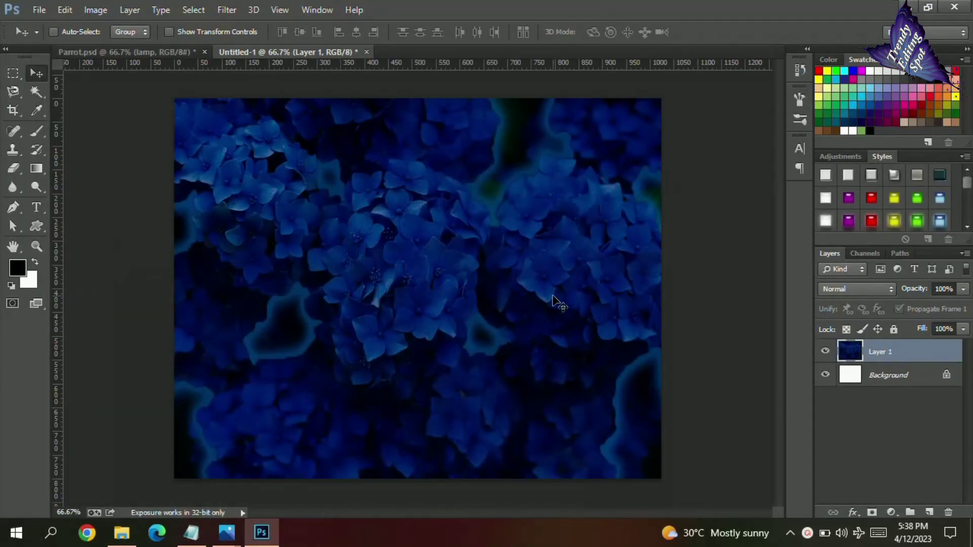
{"action": "key", "text": "ctrl+v"}
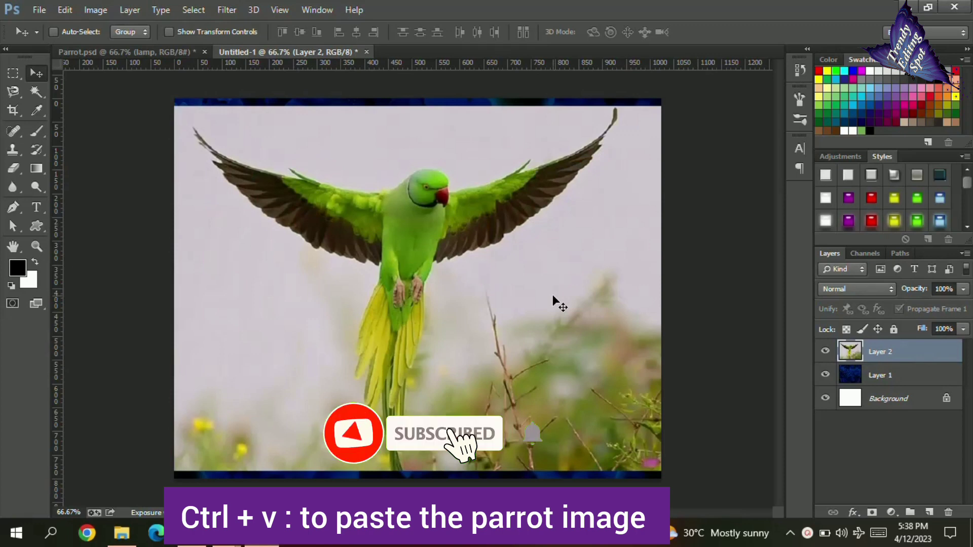
{"action": "key", "text": "ctrl+v"}
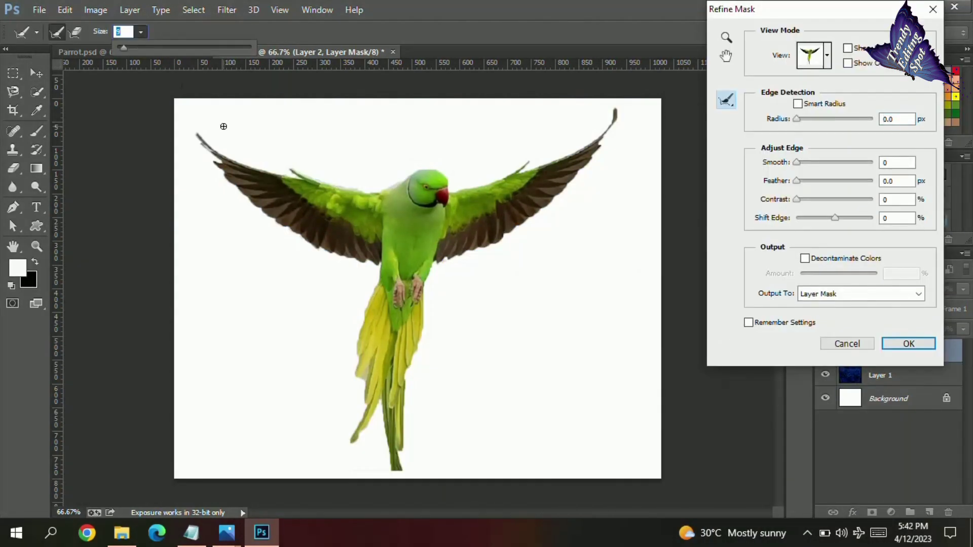
{"action": "left_click_drag", "start_coordinate": [218, 167], "coordinate": [323, 252]}
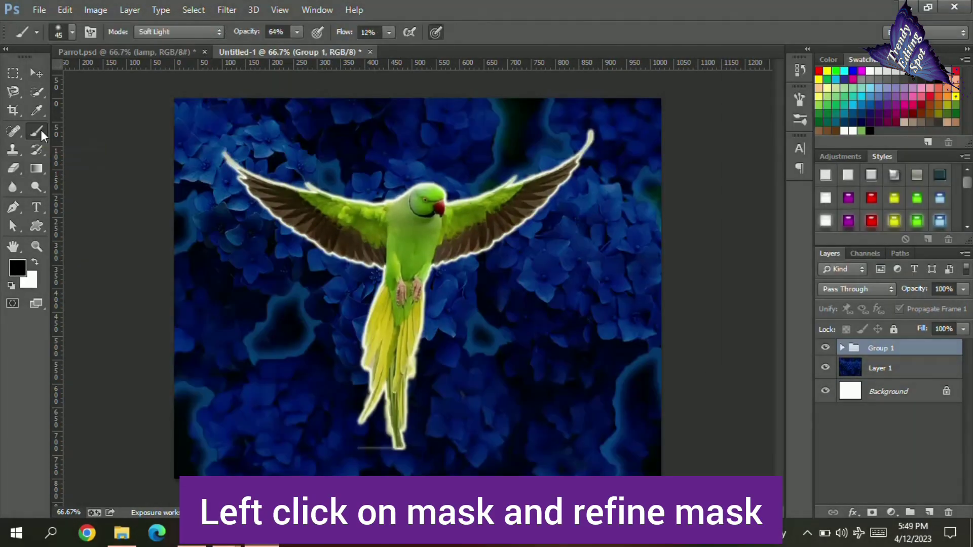
Step: Paint a blue tint over the parrot with a soft brush at 51% opacity and 11% flow
{"action": "left_click", "coordinate": [71, 30]}
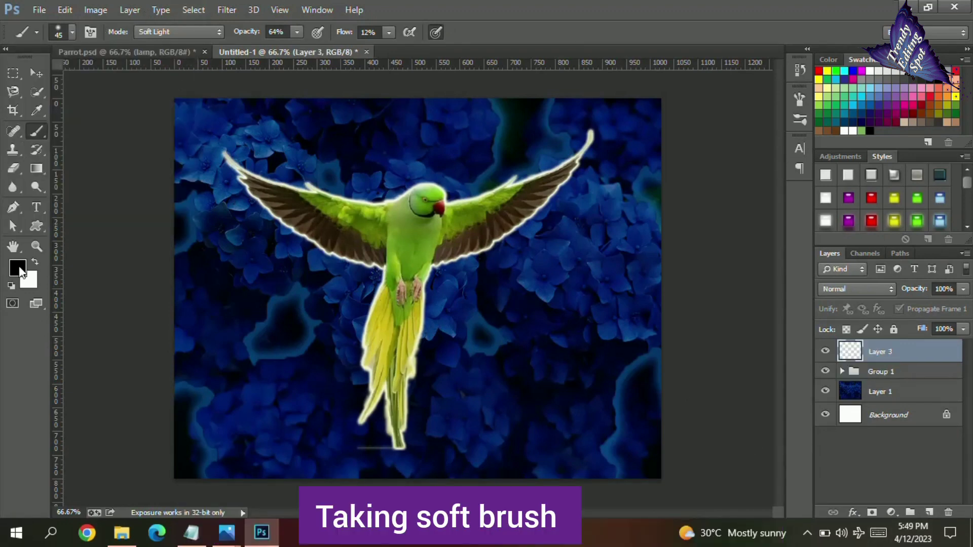
{"action": "left_click", "coordinate": [17, 268]}
{"action": "left_click", "coordinate": [496, 286]}
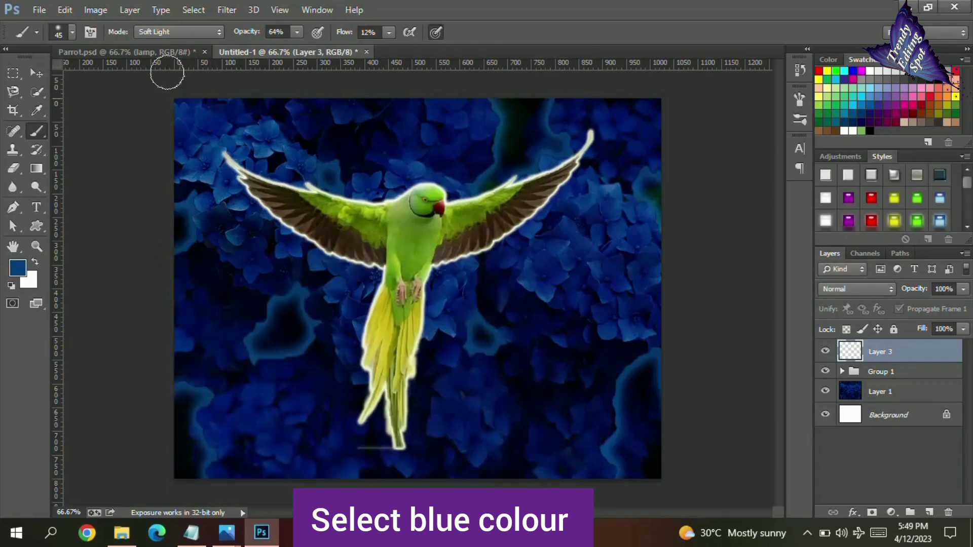
{"action": "left_click_drag", "start_coordinate": [388, 32], "coordinate": [391, 43]}
{"action": "left_click_drag", "start_coordinate": [297, 32], "coordinate": [296, 47]}
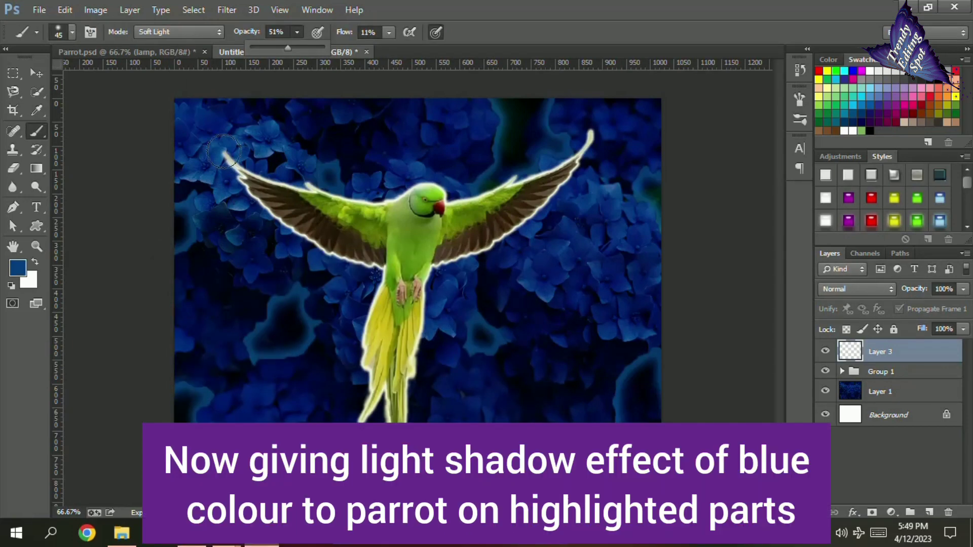
{"action": "left_click_drag", "start_coordinate": [405, 247], "coordinate": [365, 337]}
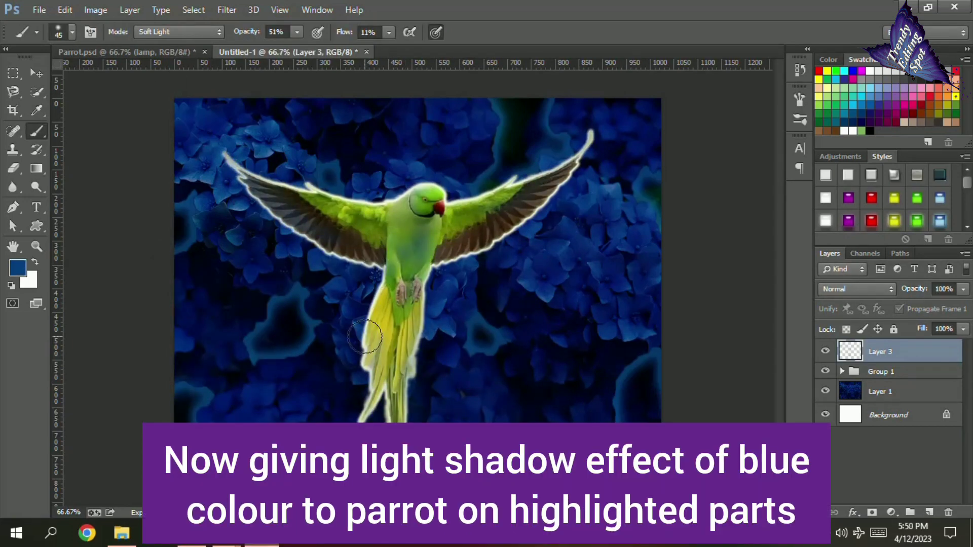
Step: Reduce the blue tint layer's opacity to 42%
{"action": "left_click", "coordinate": [963, 288]}
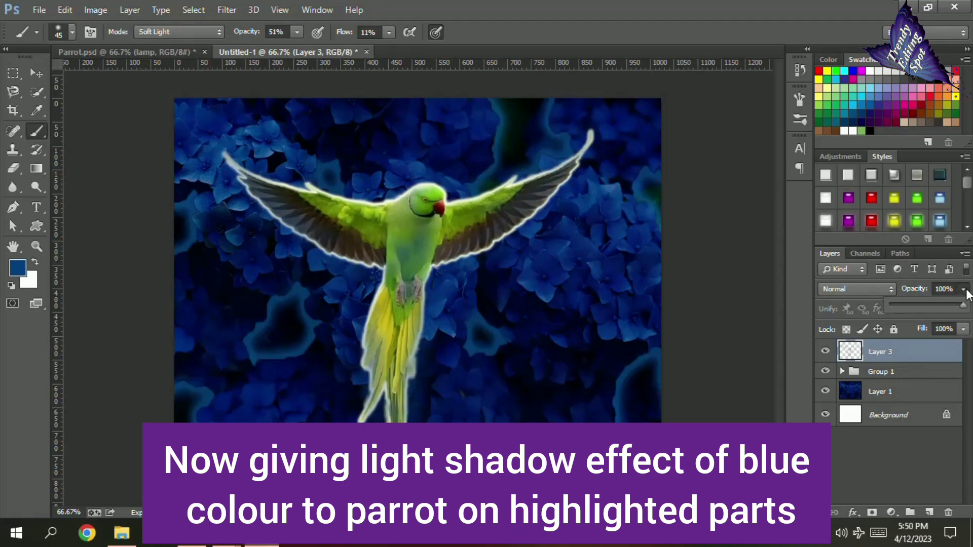
{"action": "left_click_drag", "start_coordinate": [964, 304], "coordinate": [922, 304]}
{"action": "left_click", "coordinate": [834, 459]}
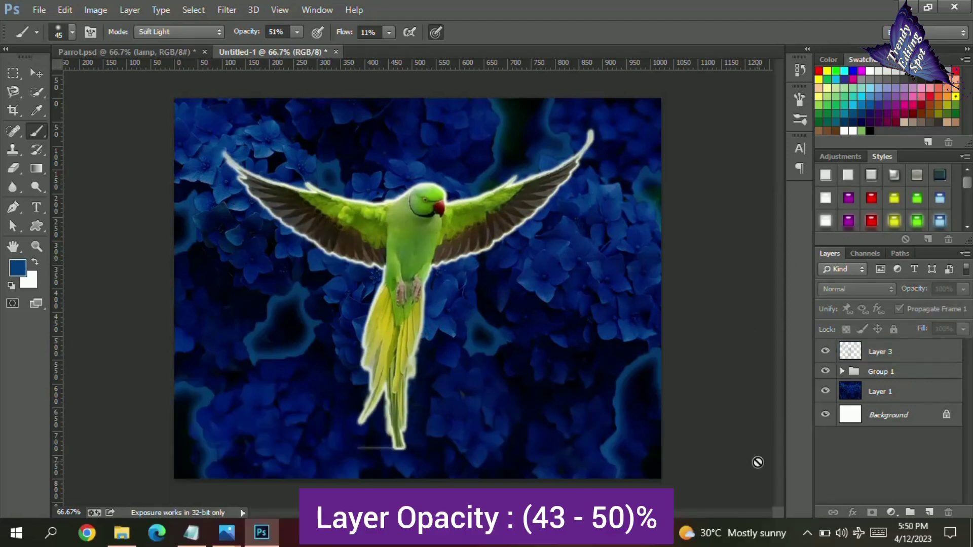
{"action": "left_click", "coordinate": [72, 32]}
Step: On new Layer 4, paint yellow dots around the wings and tail with a size-100 scatter brush
{"action": "double_click", "coordinate": [82, 208]}
{"action": "key", "text": "ctrl+shift+alt+n"}
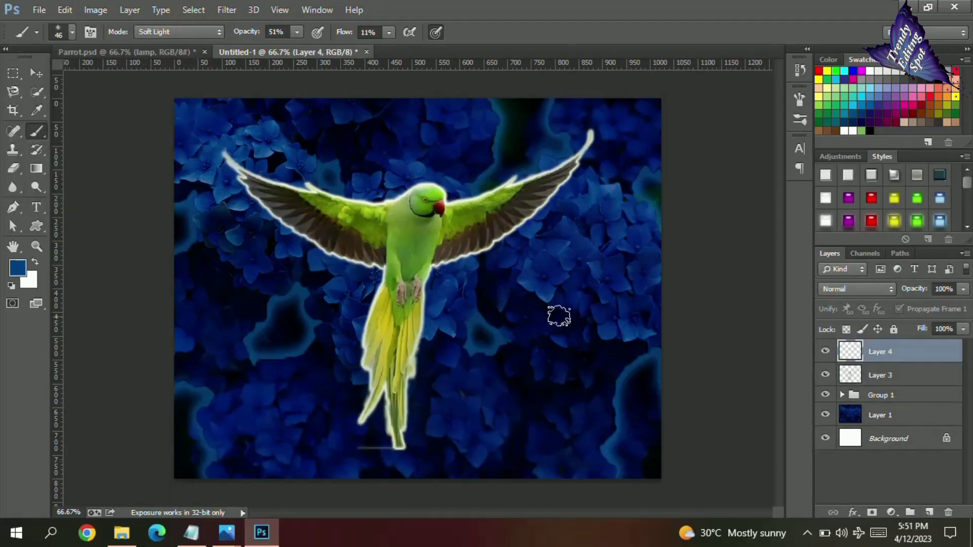
{"action": "left_click", "coordinate": [73, 31]}
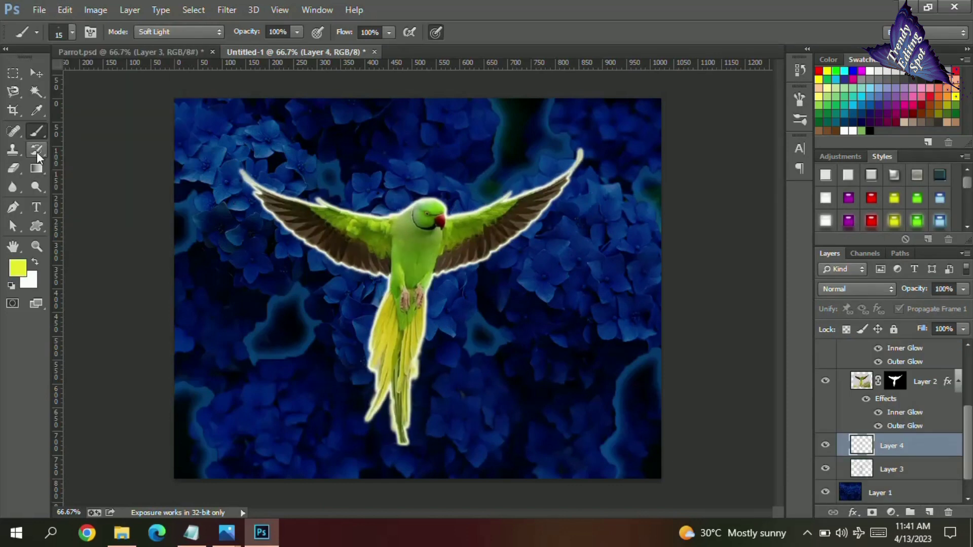
{"action": "double_click", "coordinate": [120, 162]}
{"action": "mouse_move", "coordinate": [241, 197]}
{"action": "left_mouse_down"}
{"action": "mouse_move", "coordinate": [282, 224]}
{"action": "mouse_move", "coordinate": [339, 330]}
{"action": "mouse_move", "coordinate": [365, 434]}
{"action": "left_mouse_up"}
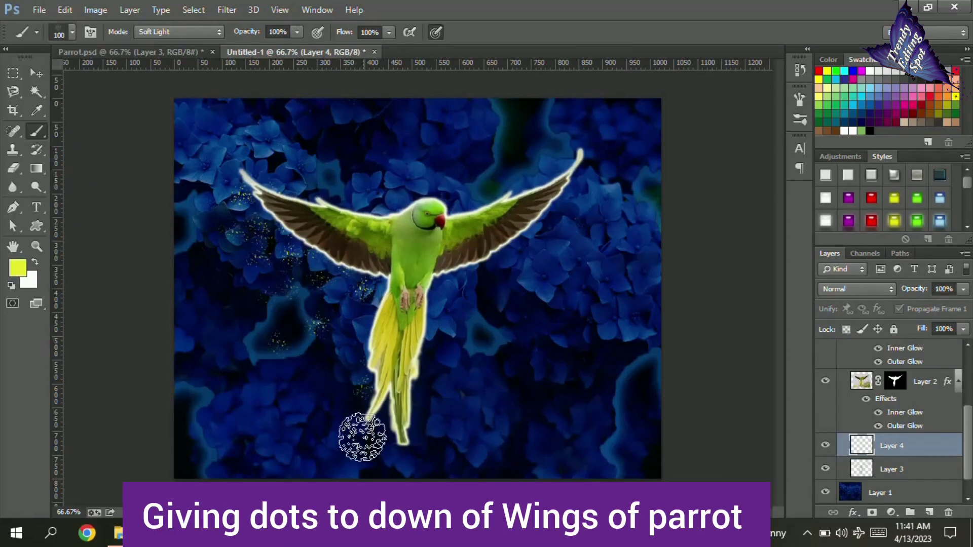
{"action": "mouse_move", "coordinate": [486, 279]}
{"action": "left_mouse_down"}
{"action": "mouse_move", "coordinate": [511, 265]}
{"action": "mouse_move", "coordinate": [582, 173]}
{"action": "left_mouse_up"}
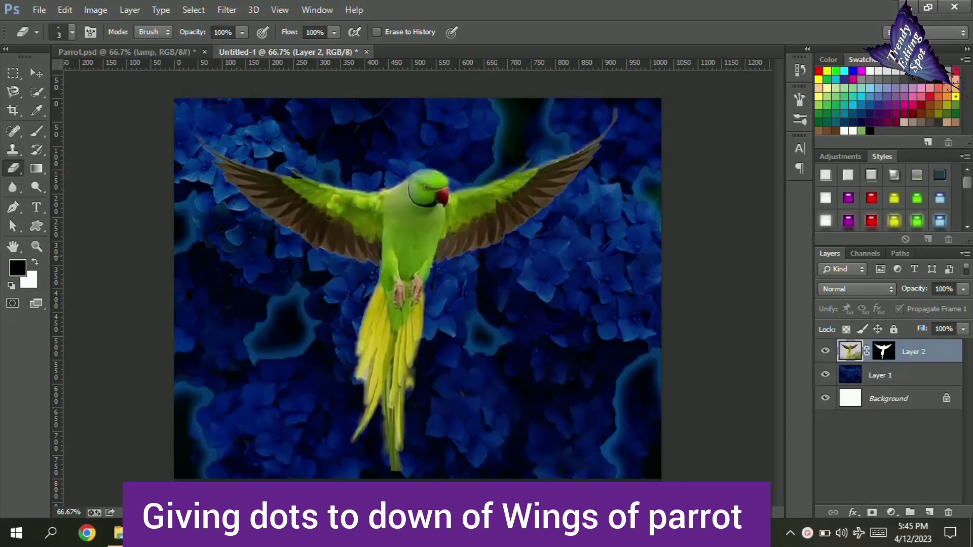
Step: Duplicate the parrot layer with Ctrl+J and select the original Layer 2
{"action": "key", "text": "ctrl+j"}
{"action": "key", "text": "ctrl+j"}
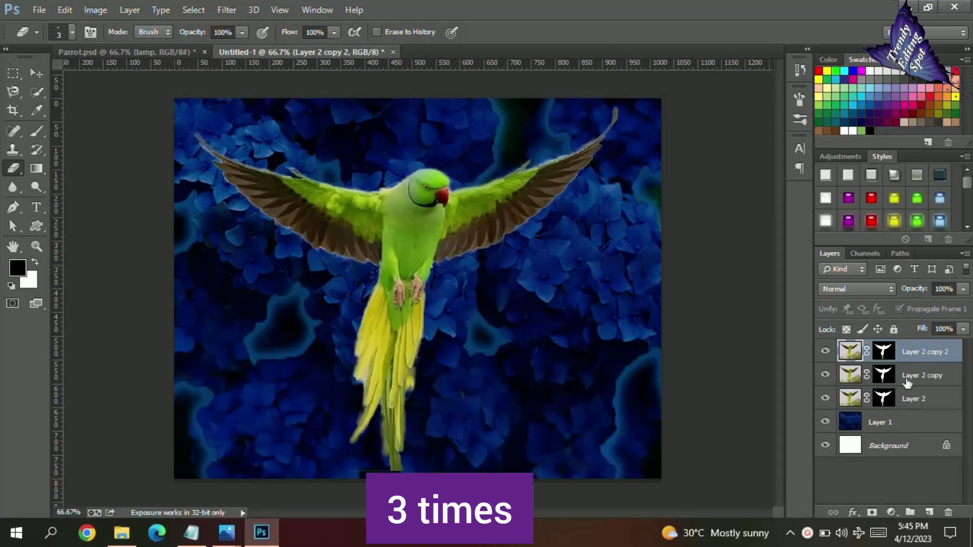
{"action": "left_click", "coordinate": [910, 395]}
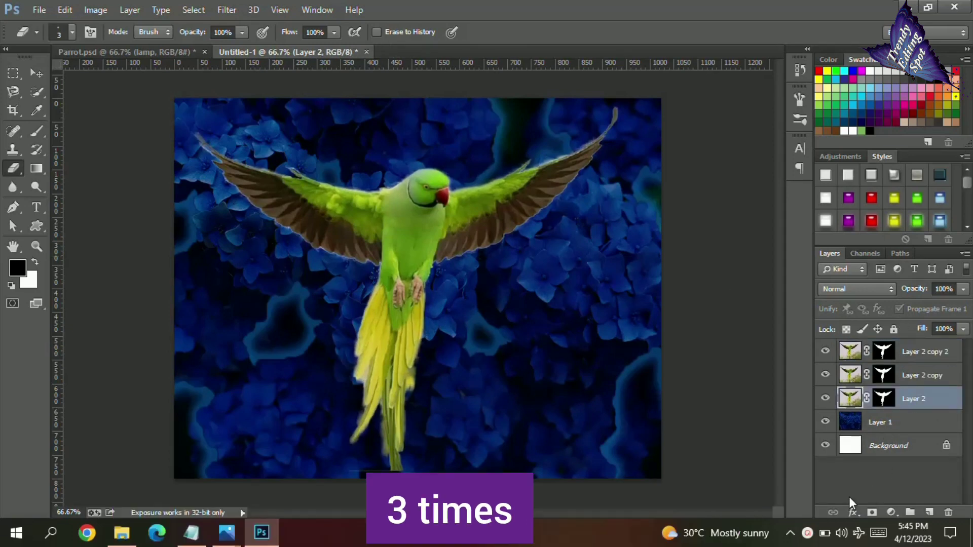
{"action": "left_click", "coordinate": [852, 513]}
Step: Give Layer 2 an Outer Glow with spread 7 and an Inner Glow with choke and size 6
{"action": "left_click", "coordinate": [877, 482]}
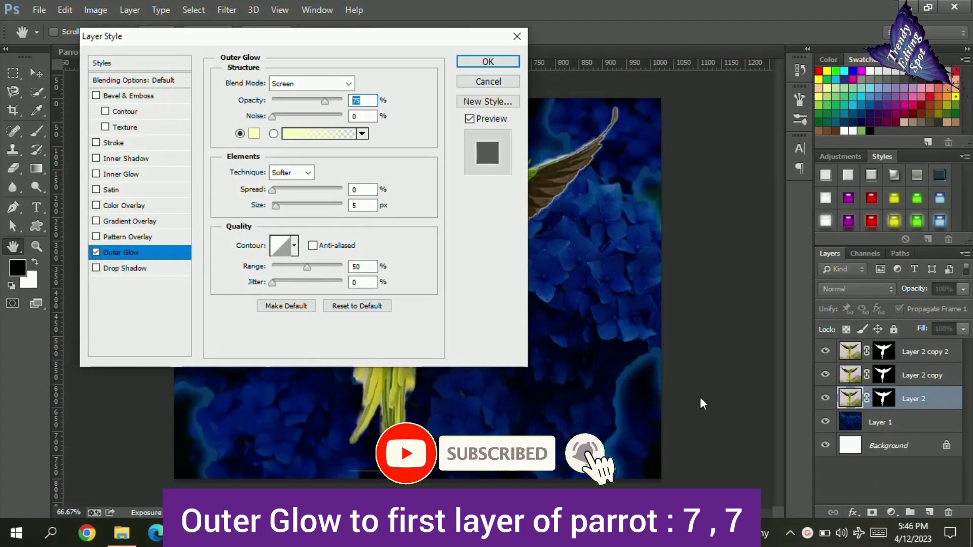
{"action": "left_click_drag", "start_coordinate": [413, 35], "coordinate": [780, 26]}
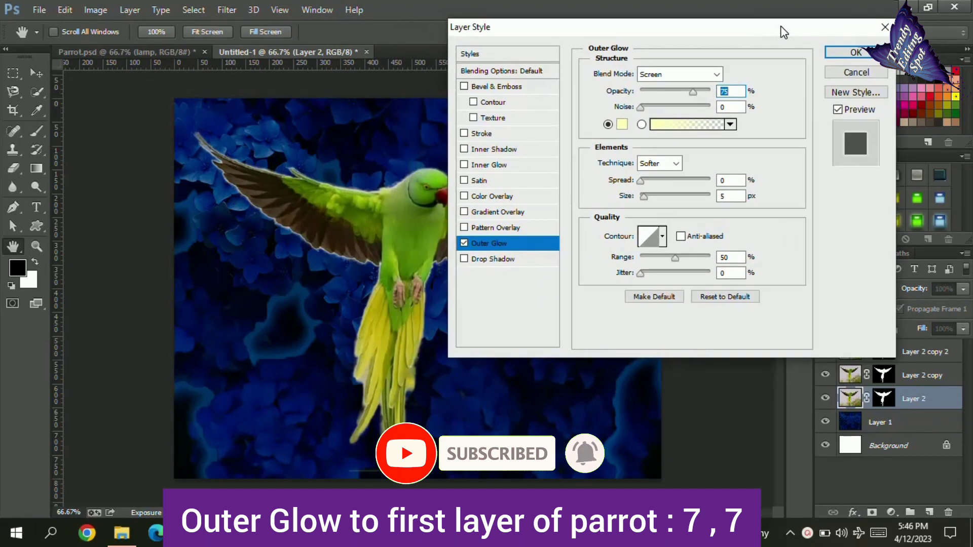
{"action": "left_click_drag", "start_coordinate": [640, 180], "coordinate": [644, 178]}
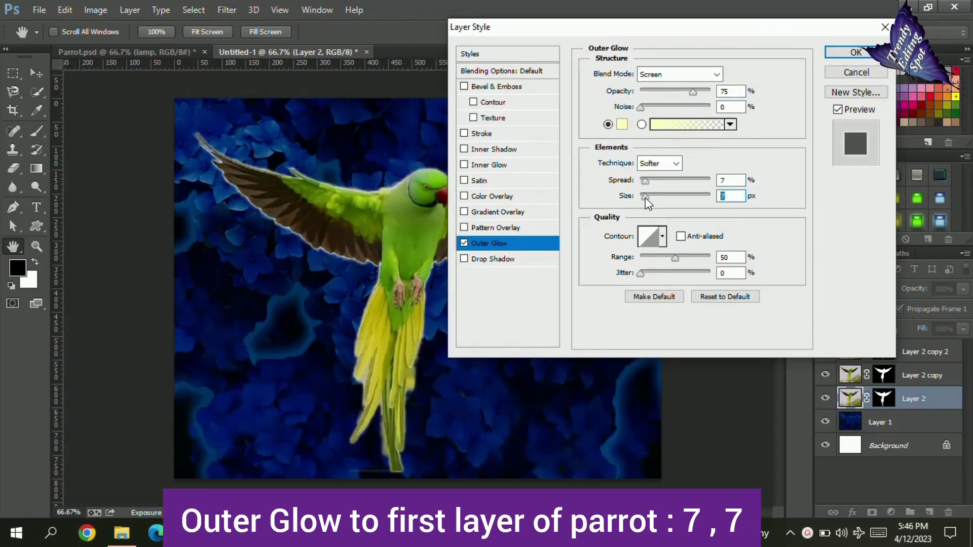
{"action": "left_click", "coordinate": [856, 53]}
{"action": "left_click", "coordinate": [853, 512]}
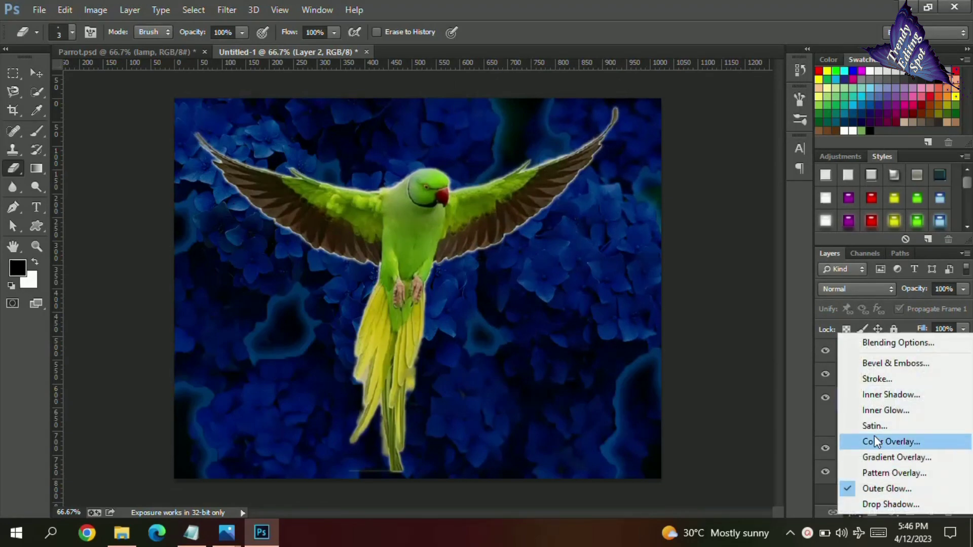
{"action": "left_click", "coordinate": [872, 408]}
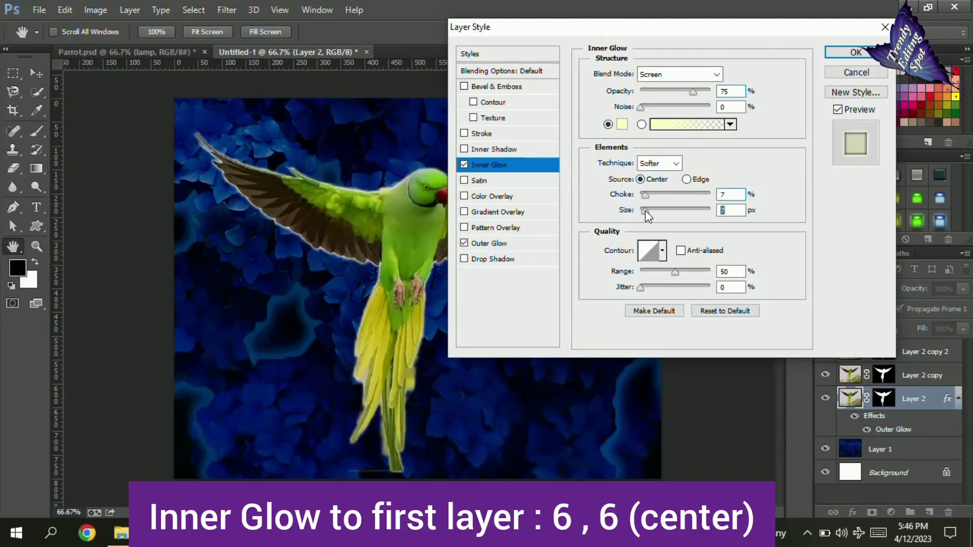
{"action": "left_click_drag", "start_coordinate": [643, 210], "coordinate": [644, 195]}
{"action": "key", "text": "Return"}
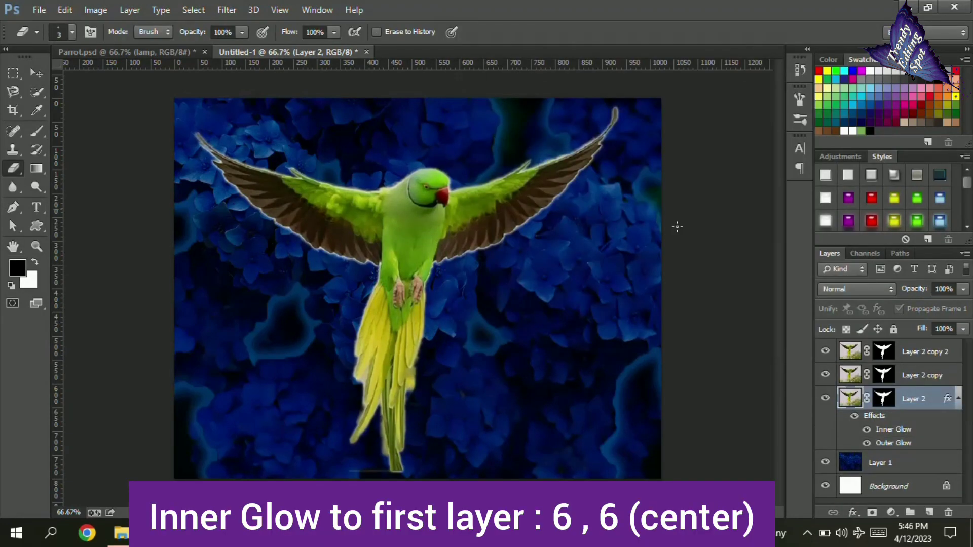
Step: Apply the same Outer Glow and Inner Glow to Layer 2 copy
{"action": "left_click", "coordinate": [907, 377]}
{"action": "left_click", "coordinate": [853, 512]}
{"action": "left_click", "coordinate": [882, 487]}
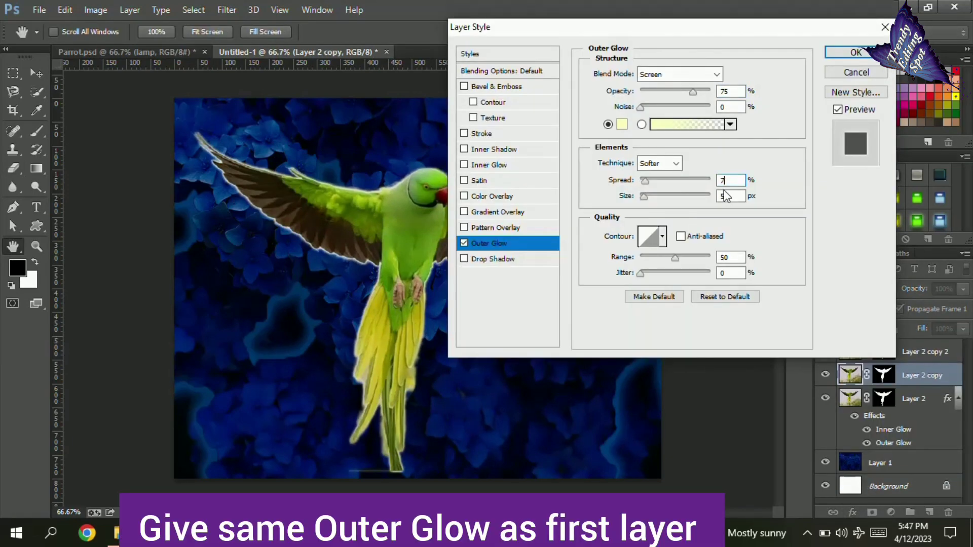
{"action": "key", "text": "Return"}
{"action": "left_click", "coordinate": [853, 512]}
{"action": "left_click", "coordinate": [872, 408]}
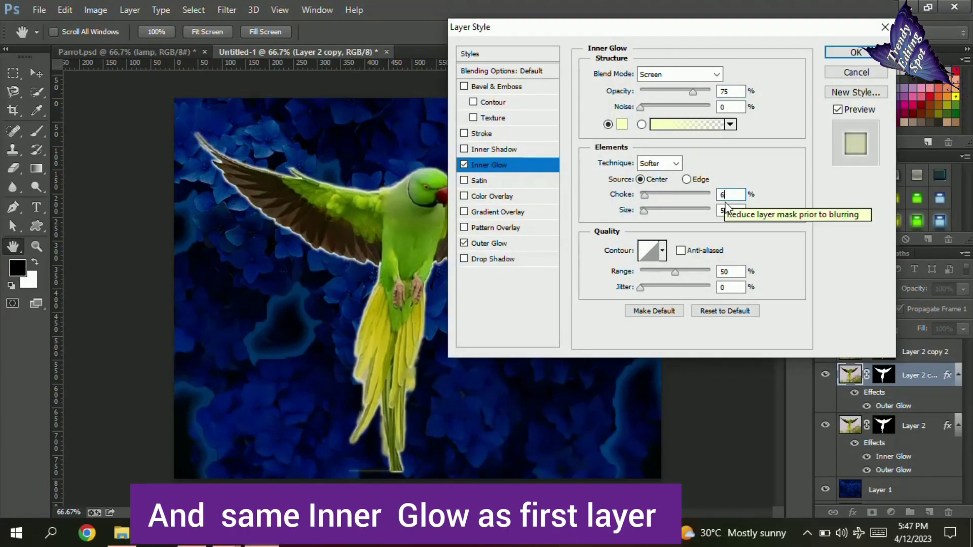
{"action": "left_click", "coordinate": [856, 52]}
Step: Add an Outer Glow of 7 and an Inner Glow of 6 to Layer 2 copy 2
{"action": "left_click", "coordinate": [912, 351]}
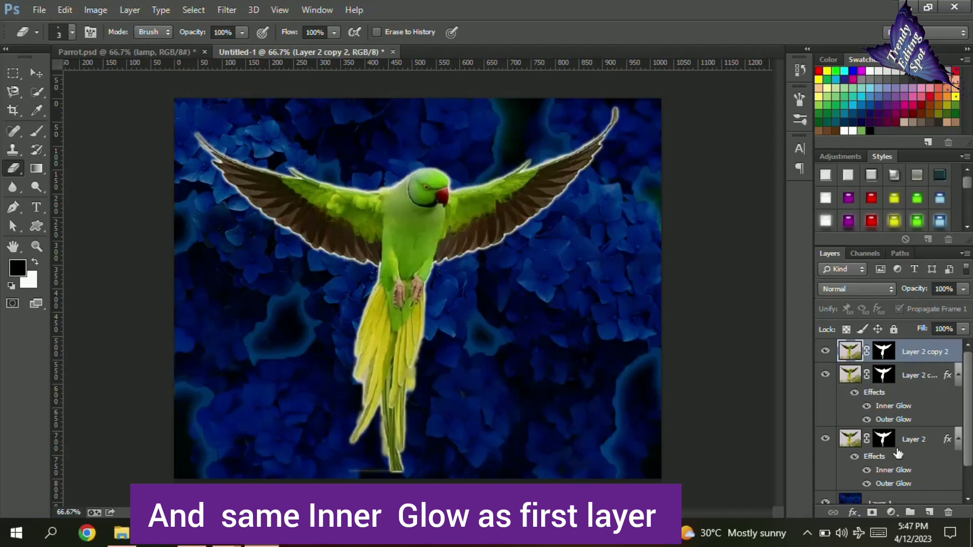
{"action": "left_click", "coordinate": [853, 511]}
{"action": "left_click", "coordinate": [882, 485]}
{"action": "type", "text": "7"}
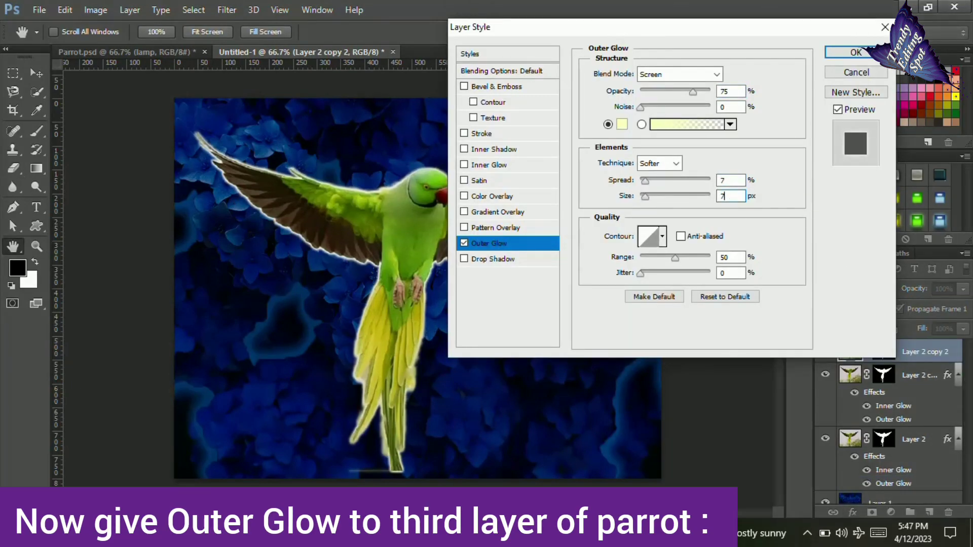
{"action": "key", "text": "Return"}
{"action": "left_click", "coordinate": [852, 511]}
{"action": "left_click", "coordinate": [872, 400]}
{"action": "type", "text": "6"}
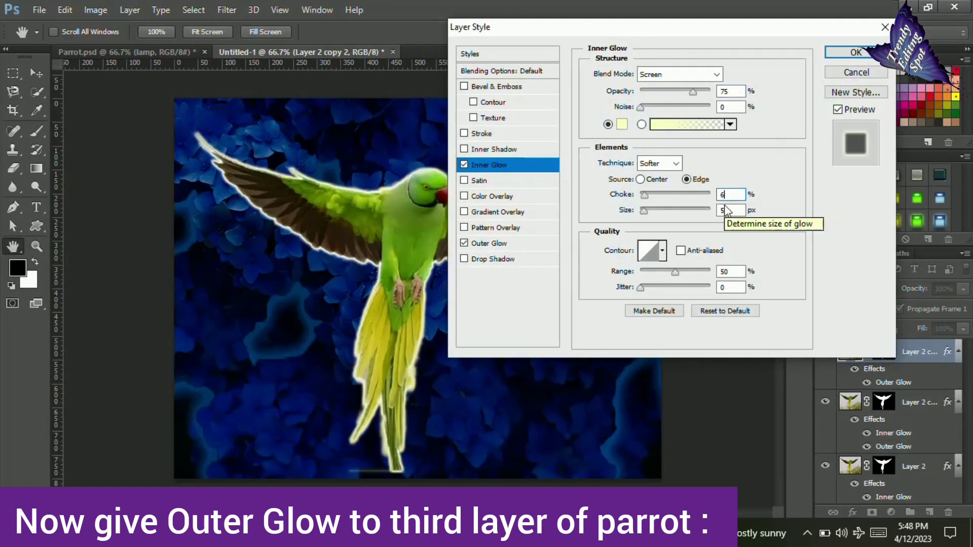
{"action": "left_click", "coordinate": [855, 52]}
{"action": "key", "text": "e"}
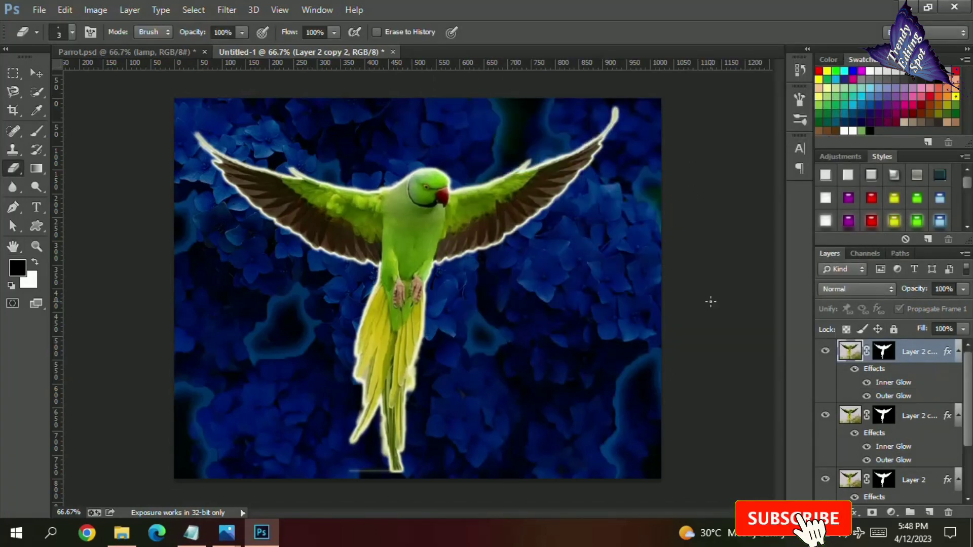
Step: Group the three parrot layers into Group 1
{"action": "left_click", "coordinate": [921, 481], "text": "shift"}
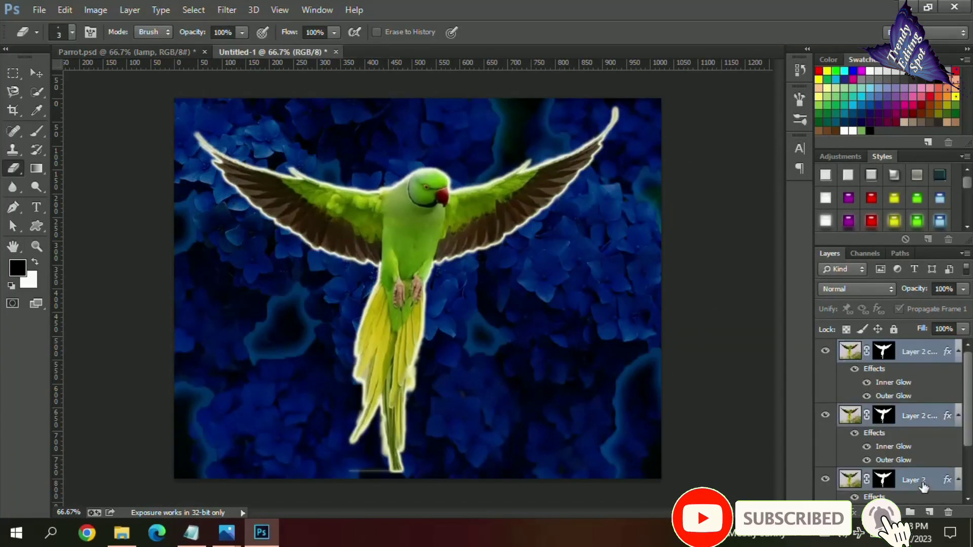
{"action": "right_click", "coordinate": [923, 485]}
{"action": "left_click", "coordinate": [726, 116]}
{"action": "left_click", "coordinate": [598, 172]}
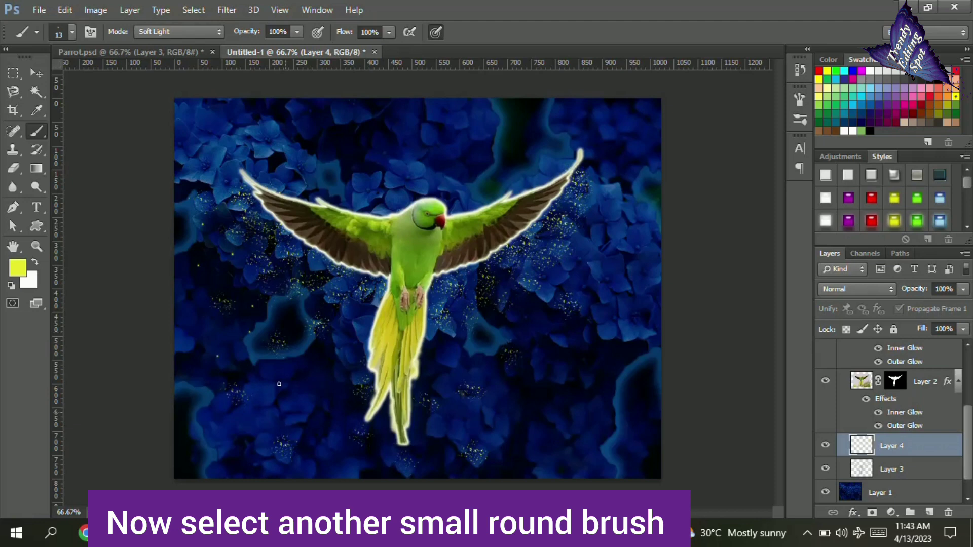
Step: Inspect the yellow speckles up close and add an Outer Glow to Layer 4
{"action": "key", "text": "ctrl+plus"}
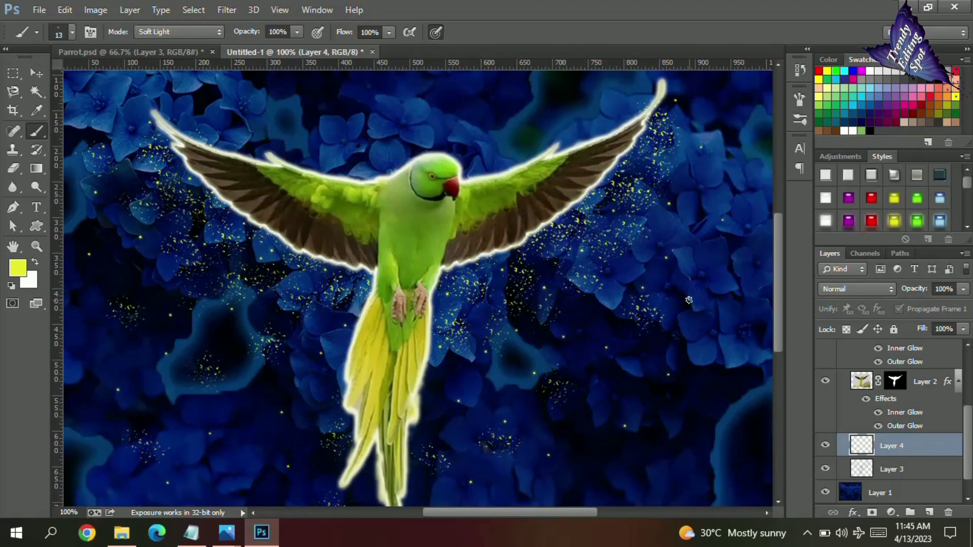
{"action": "key", "text": "ctrl+minus"}
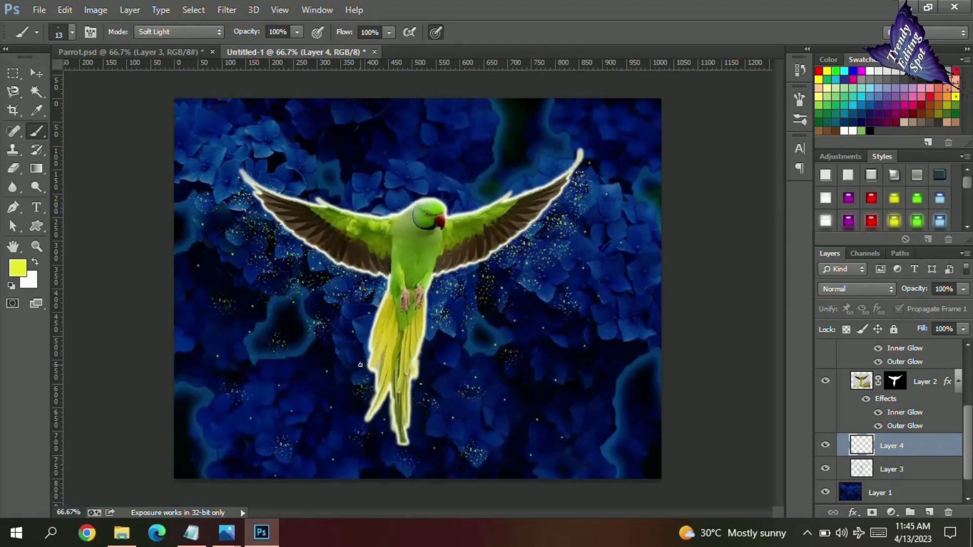
{"action": "left_click", "coordinate": [853, 513]}
{"action": "left_click", "coordinate": [861, 486]}
Step: Set the dotted layer's Outer Glow spread to 12 and confirm it
{"action": "left_click_drag", "start_coordinate": [649, 178], "coordinate": [654, 197]}
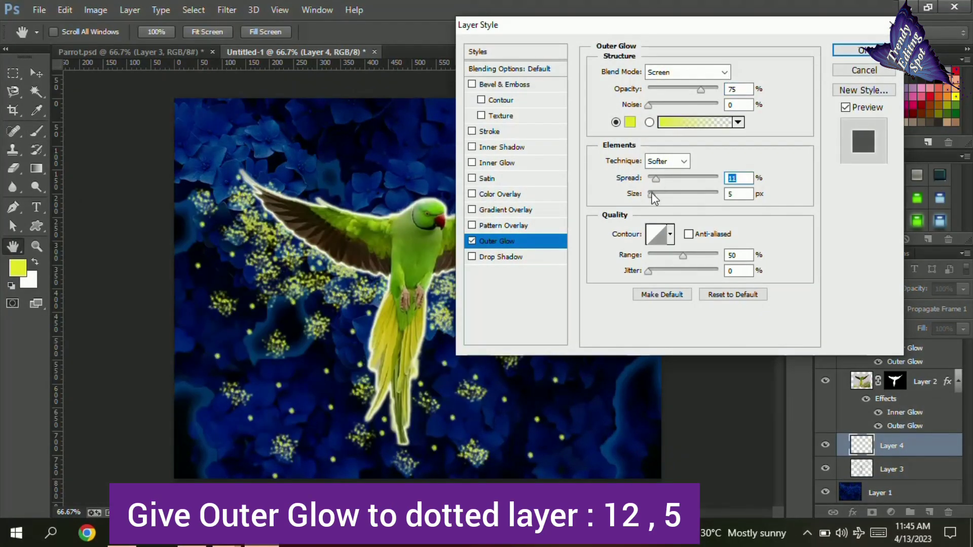
{"action": "type", "text": "12"}
{"action": "key", "text": "Return"}
{"action": "left_click", "coordinate": [807, 532]}
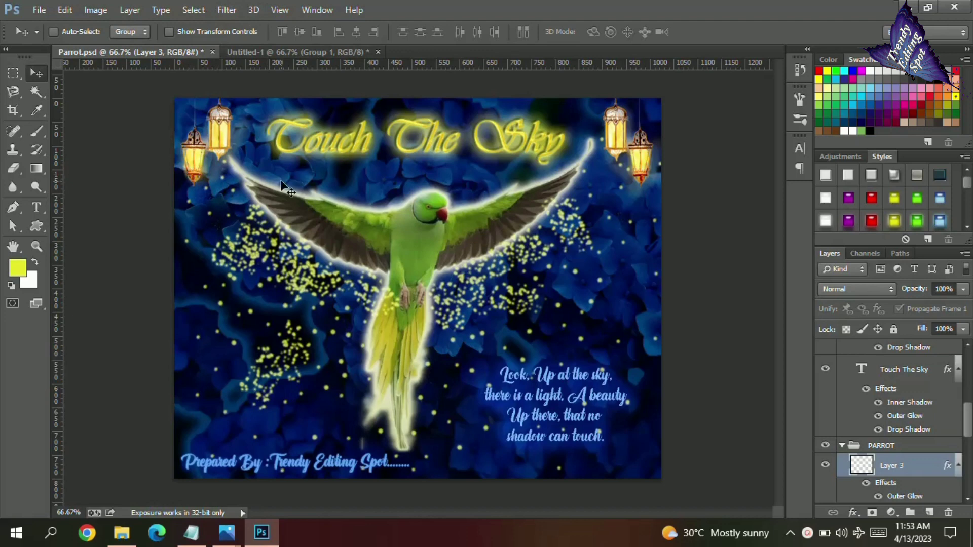
Step: In Untitled-1, add a new layer and drag lamp.png onto the canvas
{"action": "left_click", "coordinate": [266, 53]}
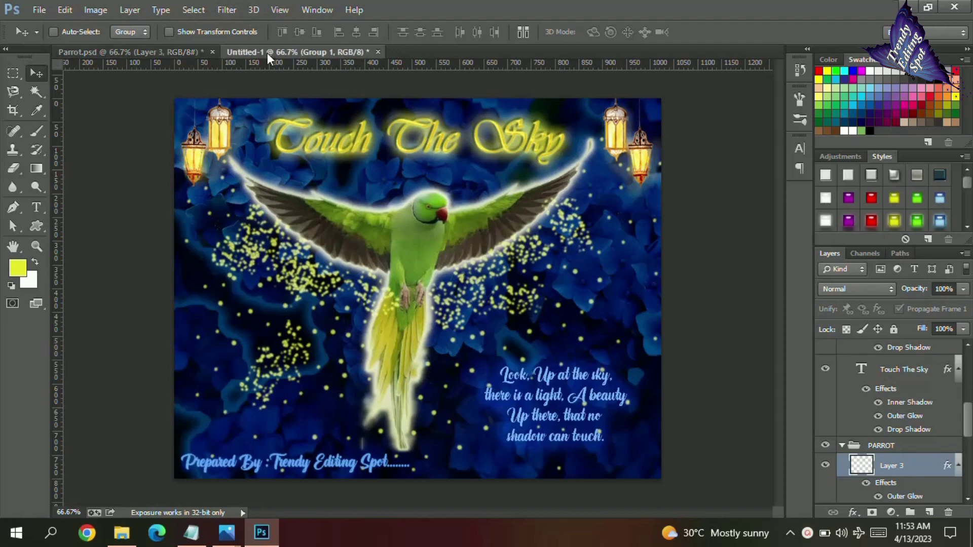
{"action": "left_click", "coordinate": [927, 512]}
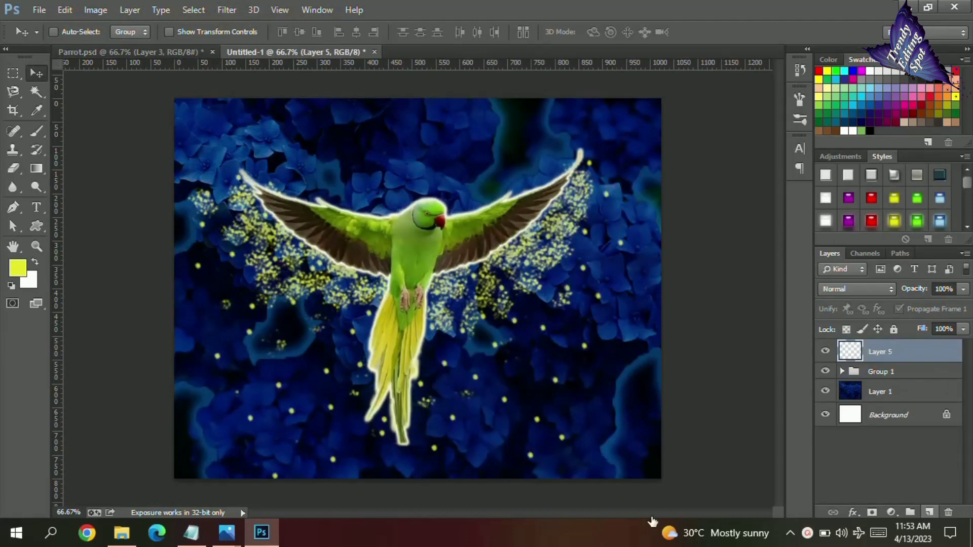
{"action": "mouse_move", "coordinate": [121, 533]}
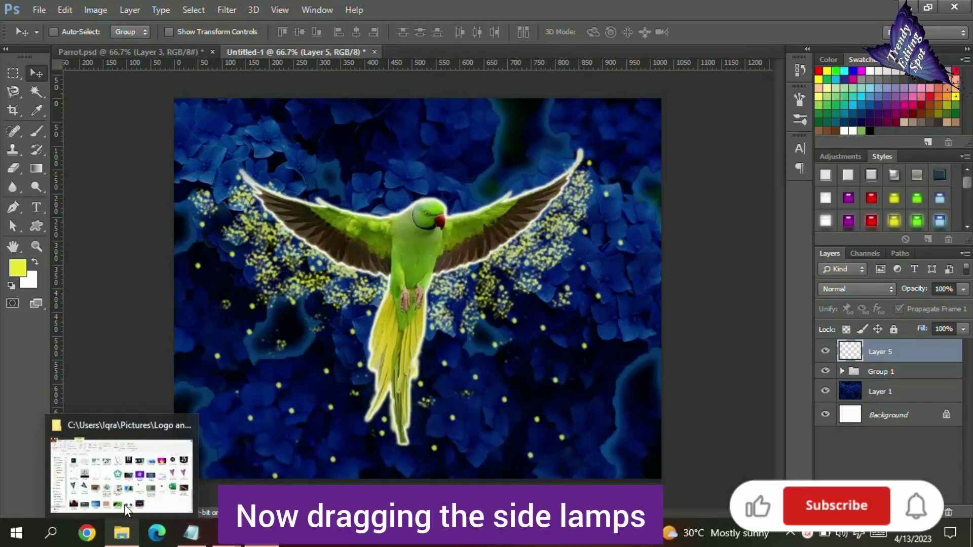
{"action": "left_click", "coordinate": [128, 490]}
{"action": "left_click", "coordinate": [318, 231]}
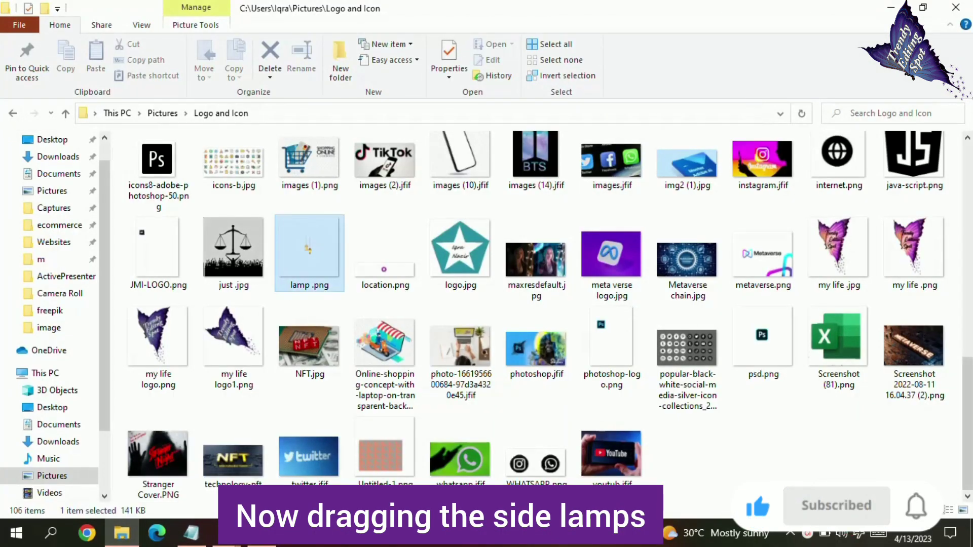
{"action": "left_click_drag", "start_coordinate": [309, 251], "coordinate": [616, 149]}
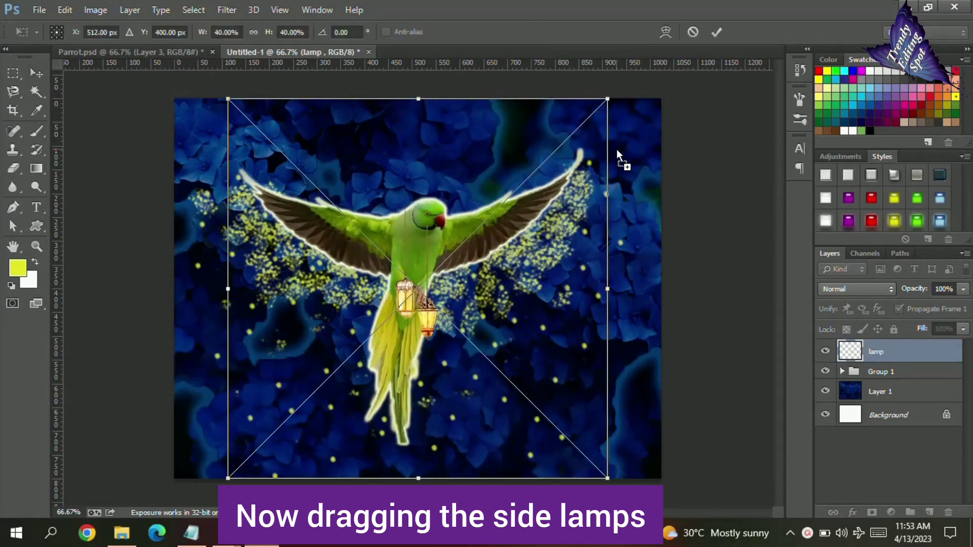
Step: Place the lamp top-right at 40% and a horizontally flipped copy top-left
{"action": "key", "text": "Return"}
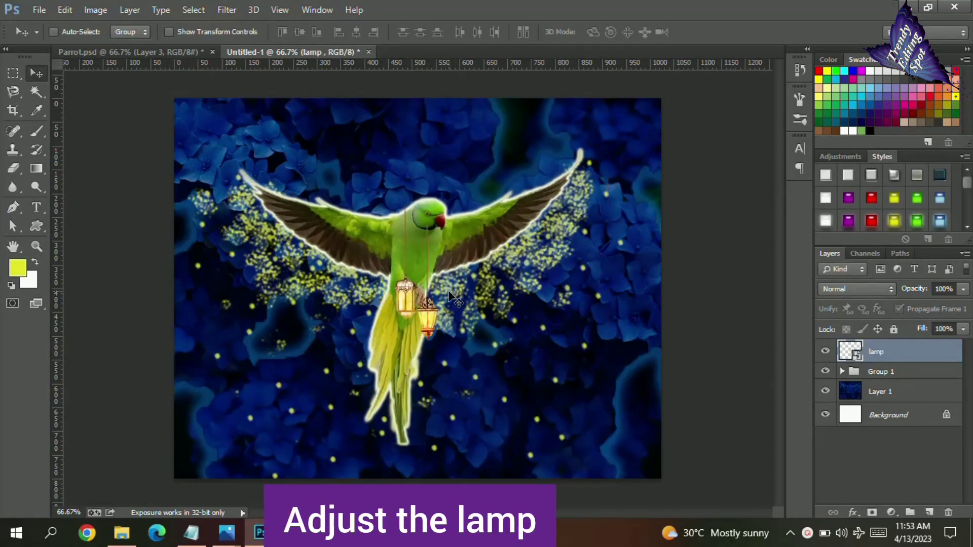
{"action": "mouse_move", "coordinate": [451, 295]}
{"action": "left_mouse_down"}
{"action": "mouse_move", "coordinate": [651, 121]}
{"action": "mouse_move", "coordinate": [658, 131]}
{"action": "mouse_move", "coordinate": [236, 155]}
{"action": "left_mouse_up"}
{"action": "key", "text": "ctrl+j"}
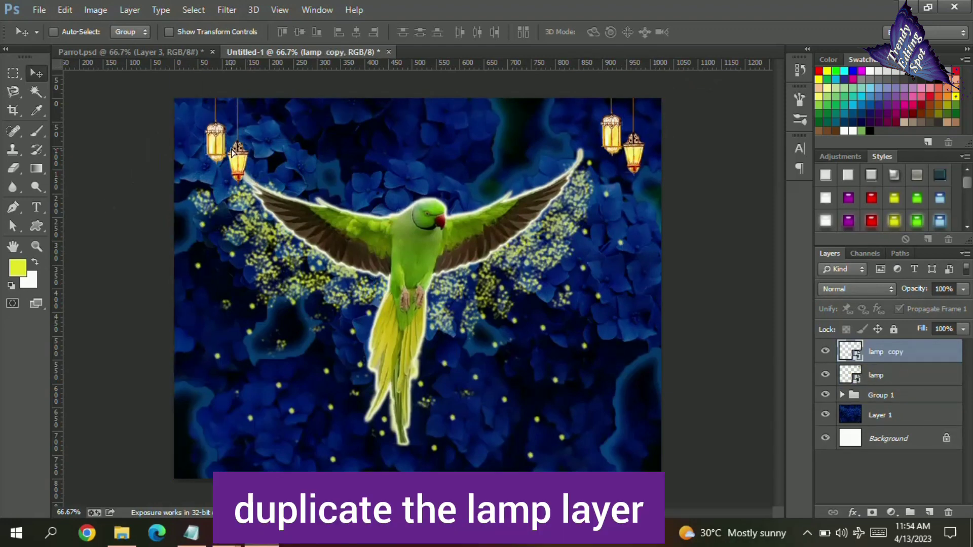
{"action": "key", "text": "ctrl+t"}
{"action": "right_click", "coordinate": [232, 150]}
{"action": "left_click", "coordinate": [262, 346]}
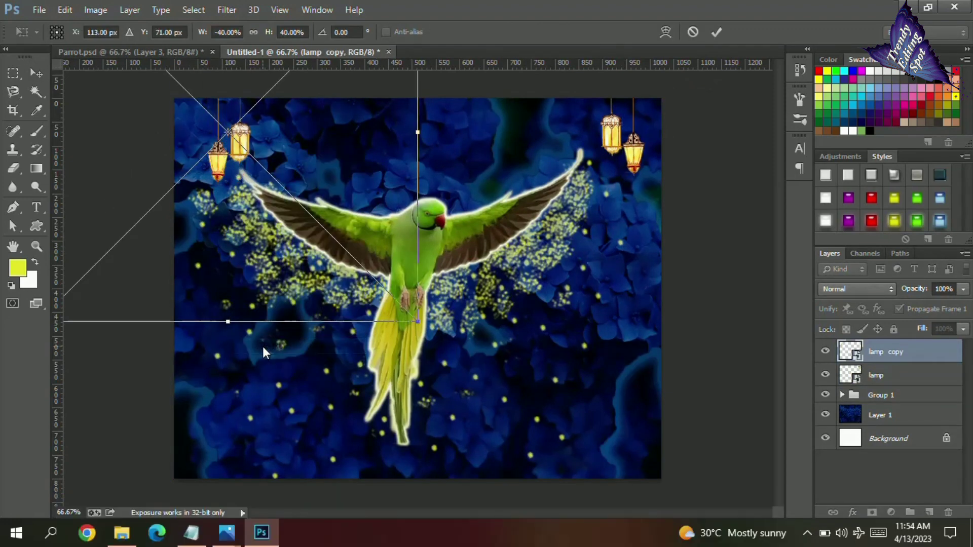
{"action": "left_click_drag", "start_coordinate": [239, 148], "coordinate": [234, 146]}
{"action": "key", "text": "Return"}
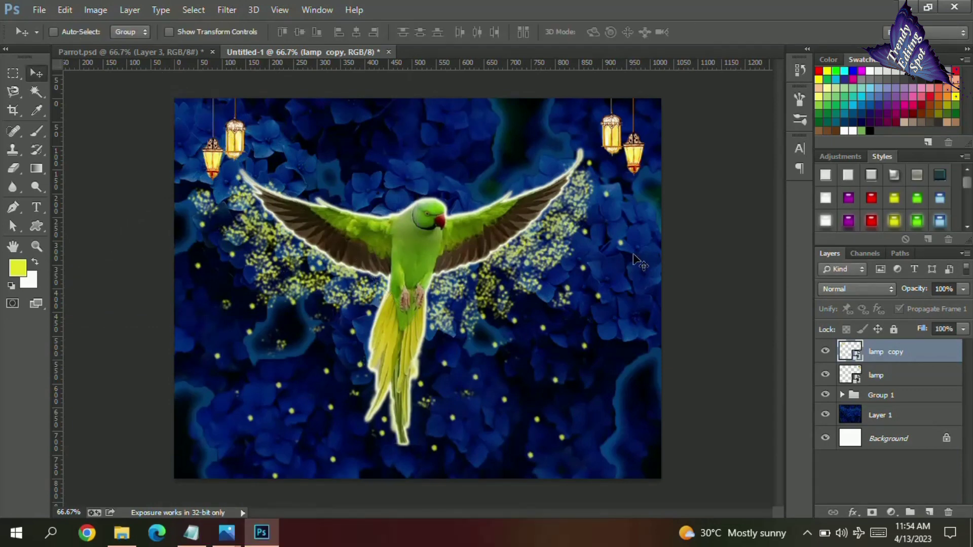
Step: Group both lamp layers as Group 2 and add a new empty layer above
{"action": "left_click", "coordinate": [849, 381], "text": "shift"}
{"action": "right_click", "coordinate": [862, 377]}
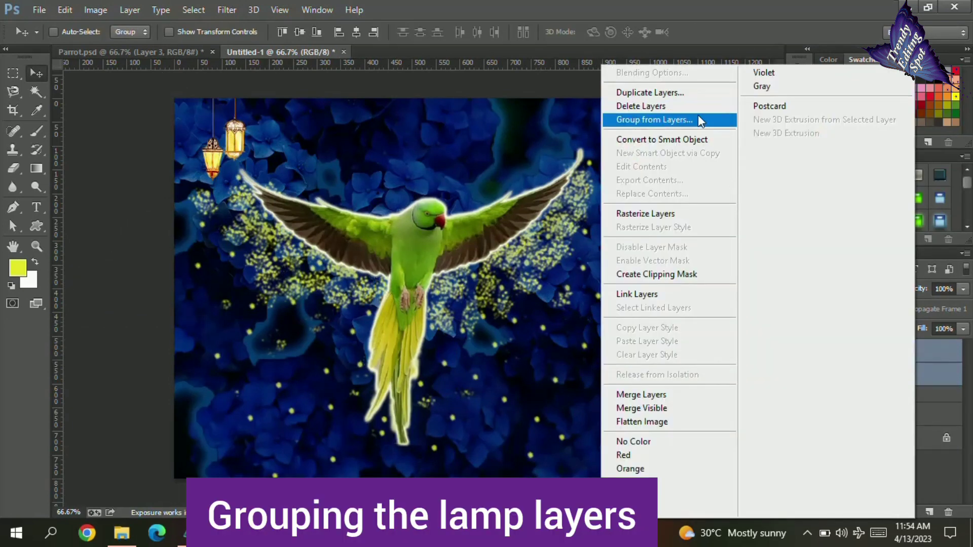
{"action": "left_click", "coordinate": [698, 115]}
{"action": "left_click", "coordinate": [612, 172]}
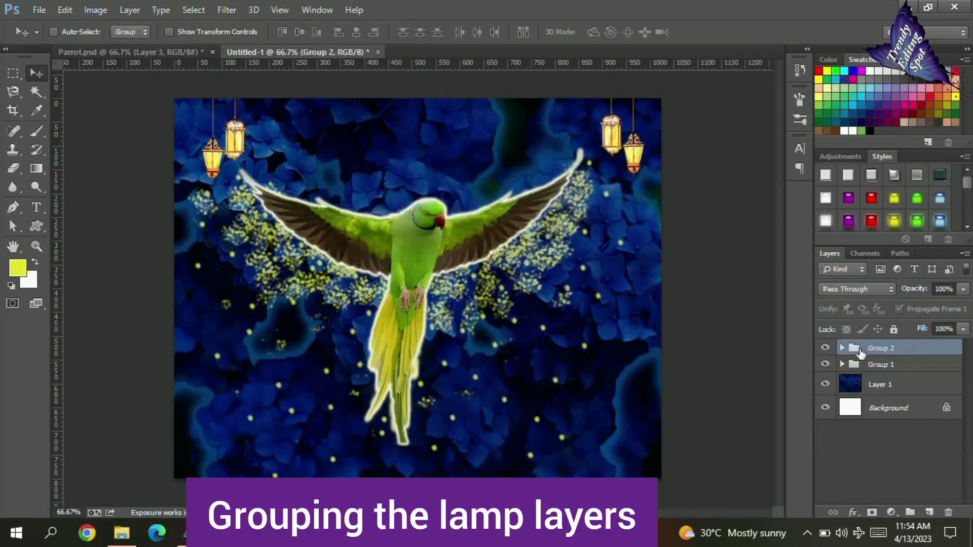
{"action": "left_click", "coordinate": [929, 513]}
{"action": "key", "text": "t"}
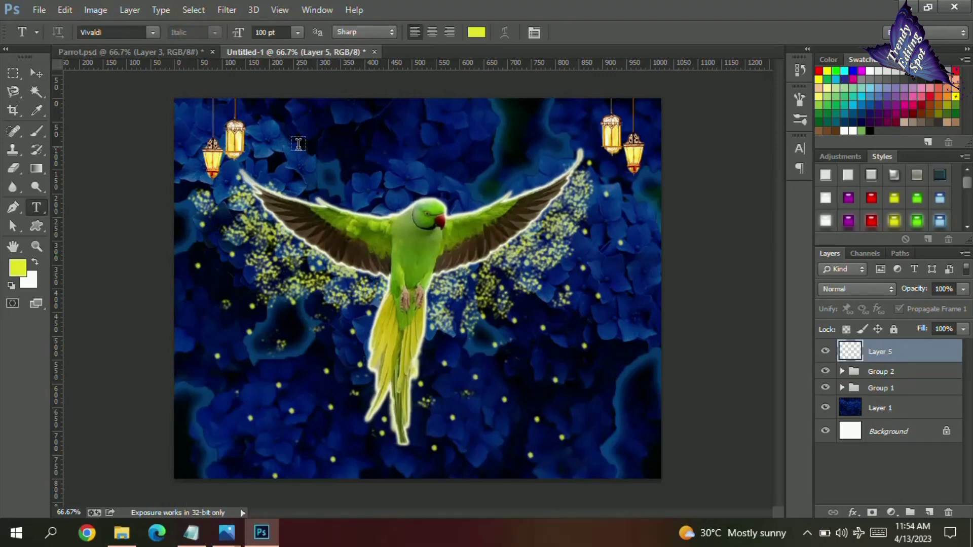
Step: Paste 'Touch The Sky' from the notes as a text layer and move it above the parrot
{"action": "left_click", "coordinate": [191, 533]}
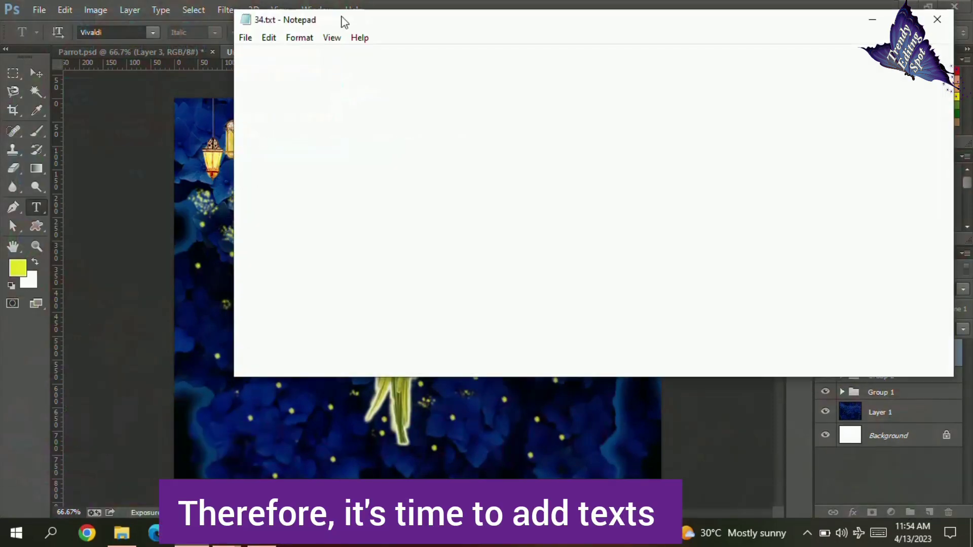
{"action": "left_click_drag", "start_coordinate": [237, 51], "coordinate": [319, 54]}
{"action": "key", "text": "ctrl+c"}
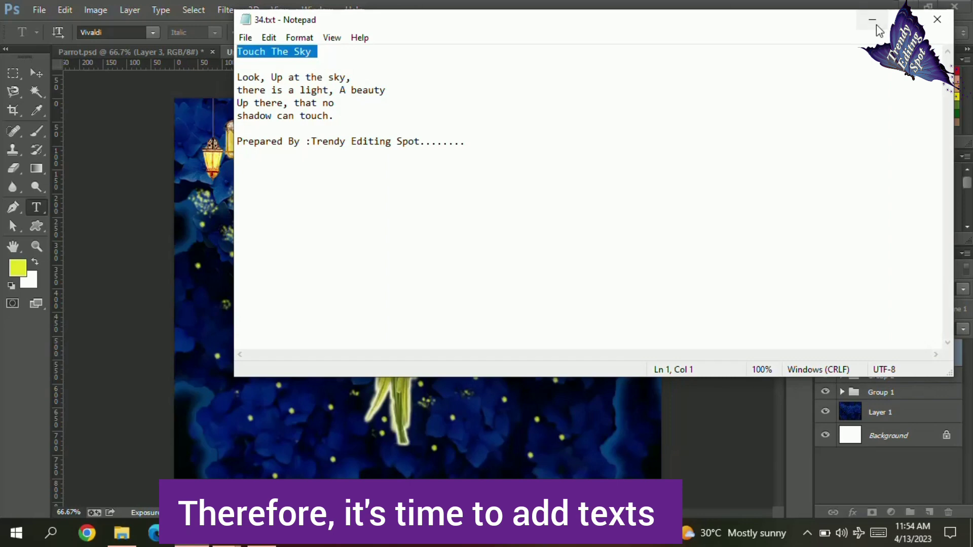
{"action": "left_click", "coordinate": [876, 23]}
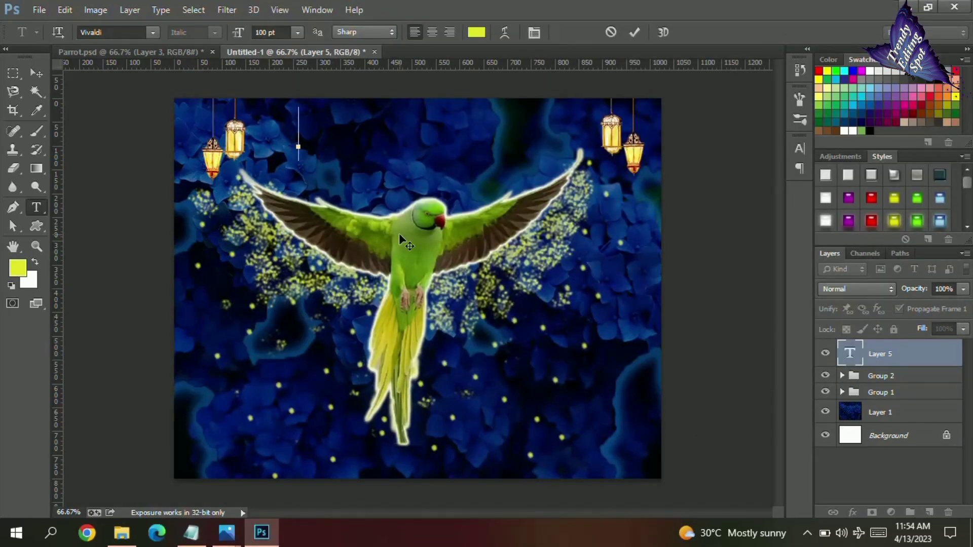
{"action": "key", "text": "ctrl+v"}
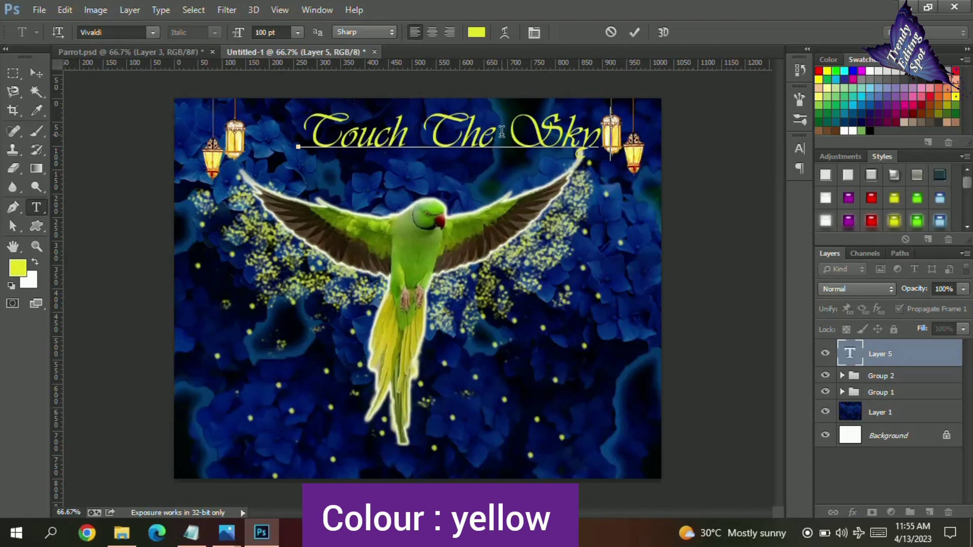
{"action": "left_click", "coordinate": [36, 73]}
{"action": "left_click_drag", "start_coordinate": [536, 259], "coordinate": [504, 271]}
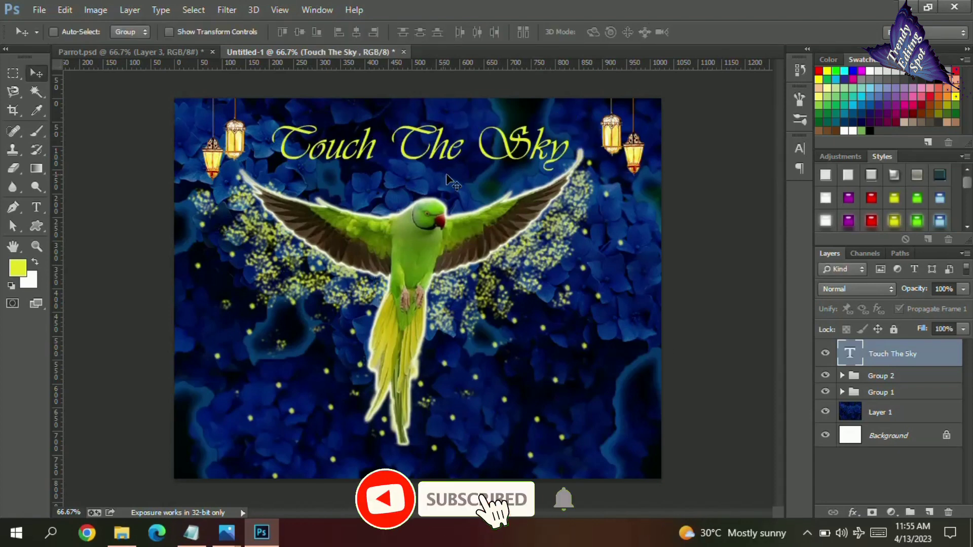
Step: Resize the 'Touch The Sky' title text to 85 pt, after trying 80 pt
{"action": "key", "text": "t"}
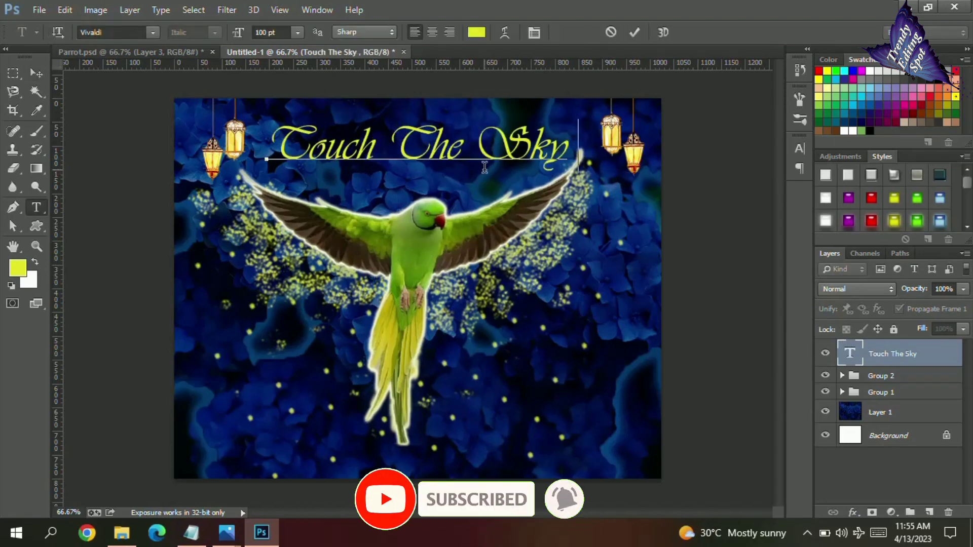
{"action": "left_click", "coordinate": [442, 132]}
{"action": "key", "text": "ctrl+a"}
{"action": "left_click", "coordinate": [297, 32]}
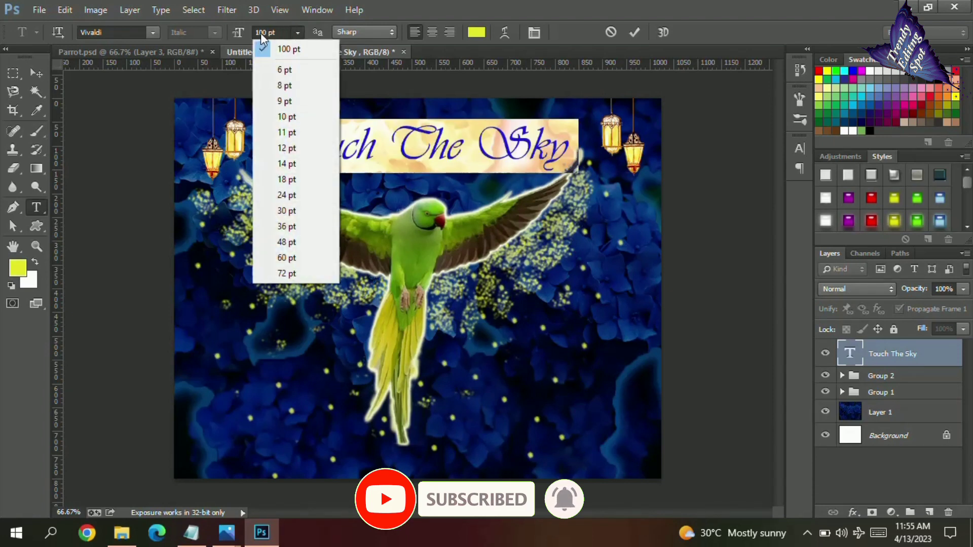
{"action": "left_click", "coordinate": [262, 37]}
{"action": "double_click", "coordinate": [262, 32]}
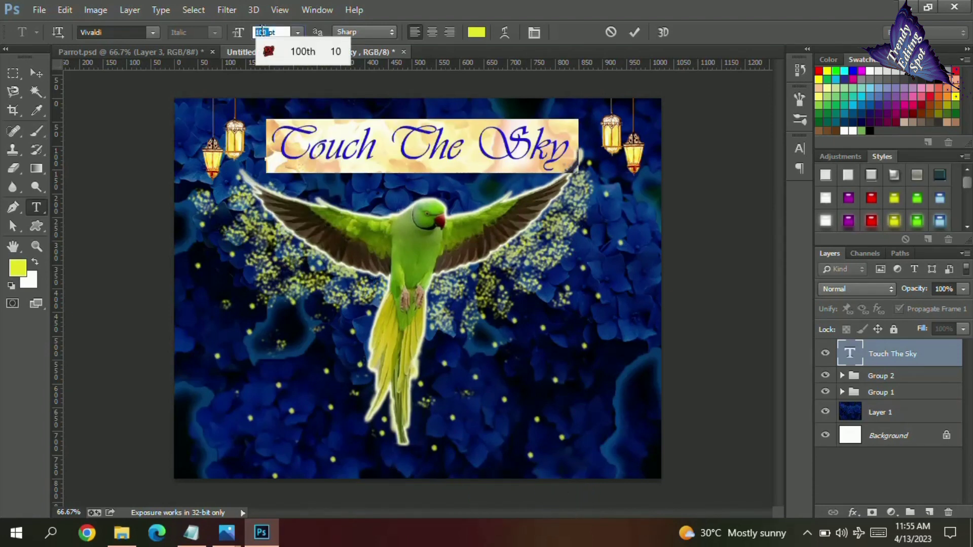
{"action": "type", "text": "80"}
{"action": "key", "text": "Return"}
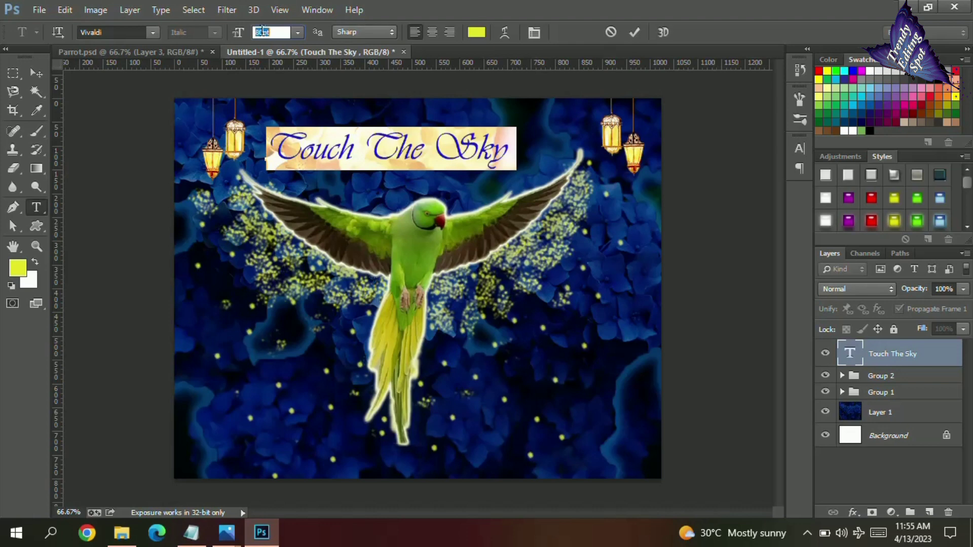
{"action": "type", "text": "85"}
{"action": "key", "text": "Return"}
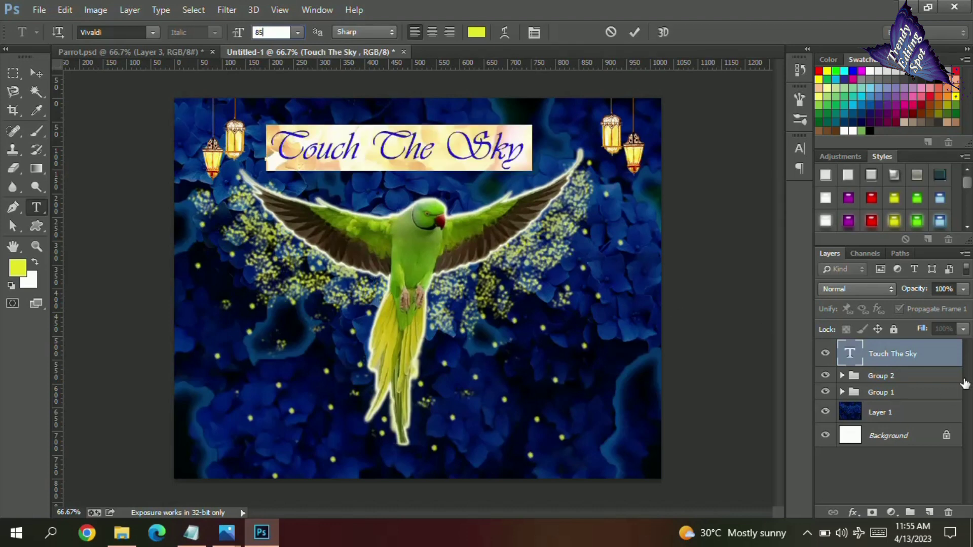
{"action": "left_click", "coordinate": [914, 359]}
Step: Give the title a yellow (#e9dc0e) Outer Glow
{"action": "double_click", "coordinate": [914, 358]}
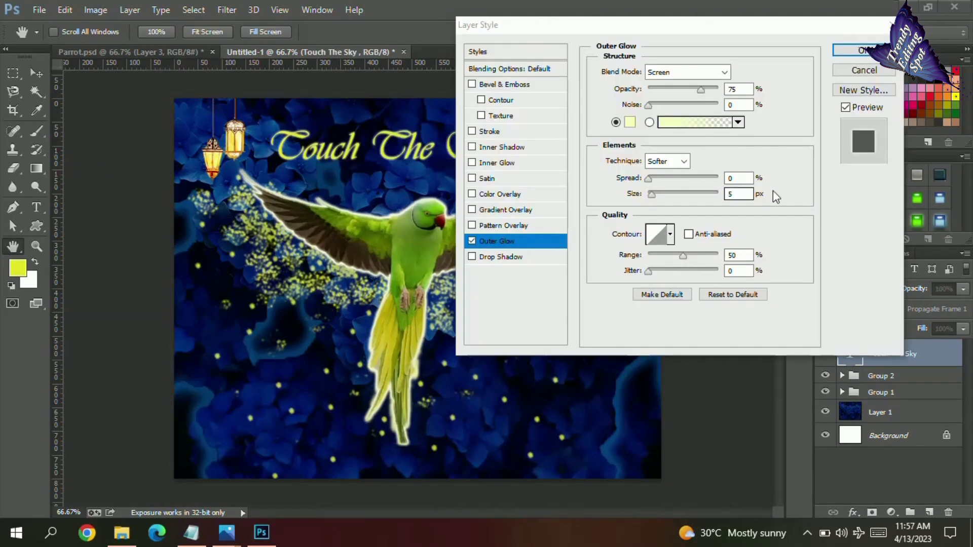
{"action": "left_click", "coordinate": [630, 122]}
{"action": "left_click", "coordinate": [243, 253]}
{"action": "left_click_drag", "start_coordinate": [303, 375], "coordinate": [304, 392]}
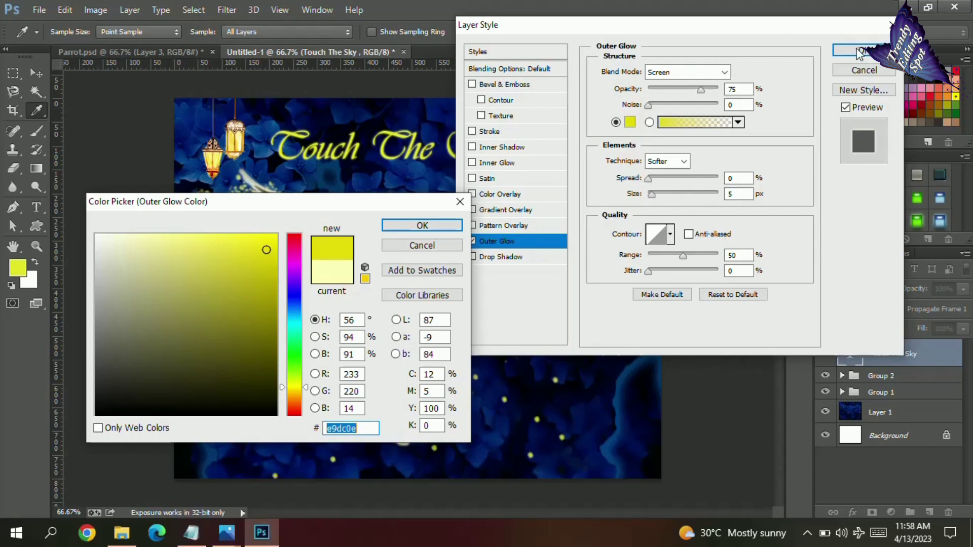
{"action": "left_click", "coordinate": [412, 226]}
{"action": "left_click", "coordinate": [852, 50]}
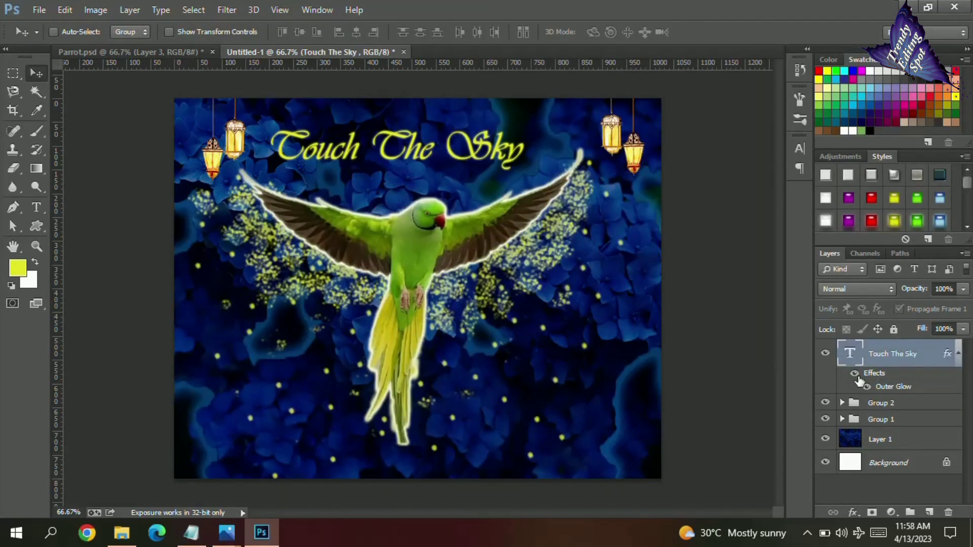
{"action": "left_click", "coordinate": [853, 512]}
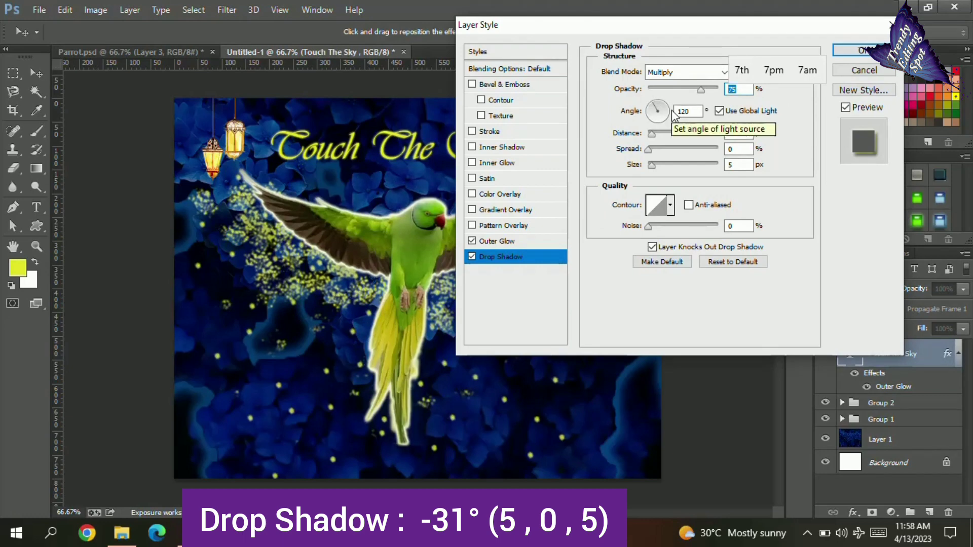
Step: Set the title's Drop Shadow angle to -31 and Inner Shadow angle to 31
{"action": "left_click", "coordinate": [719, 110]}
{"action": "double_click", "coordinate": [687, 111]}
{"action": "type", "text": "-31"}
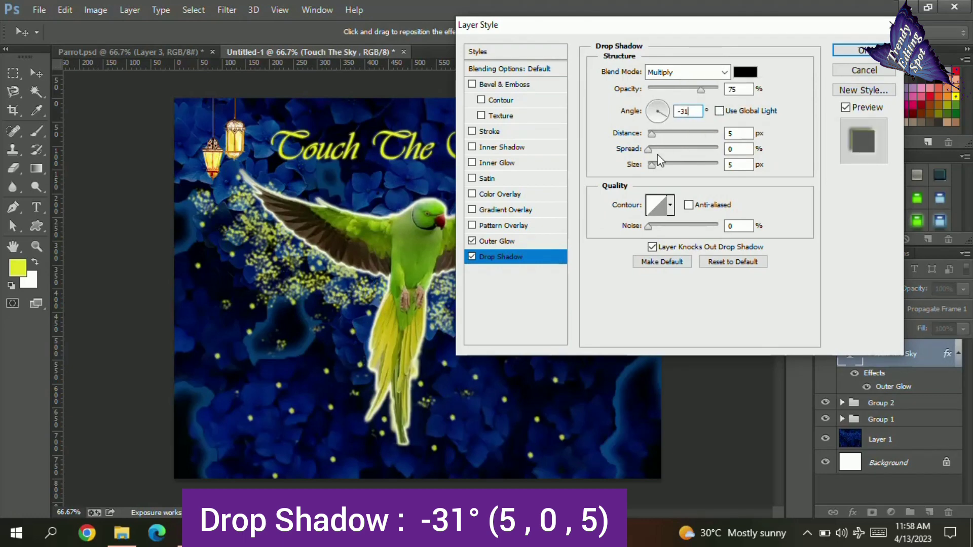
{"action": "key", "text": "Return"}
{"action": "left_click", "coordinate": [718, 110]}
{"action": "type", "text": "31"}
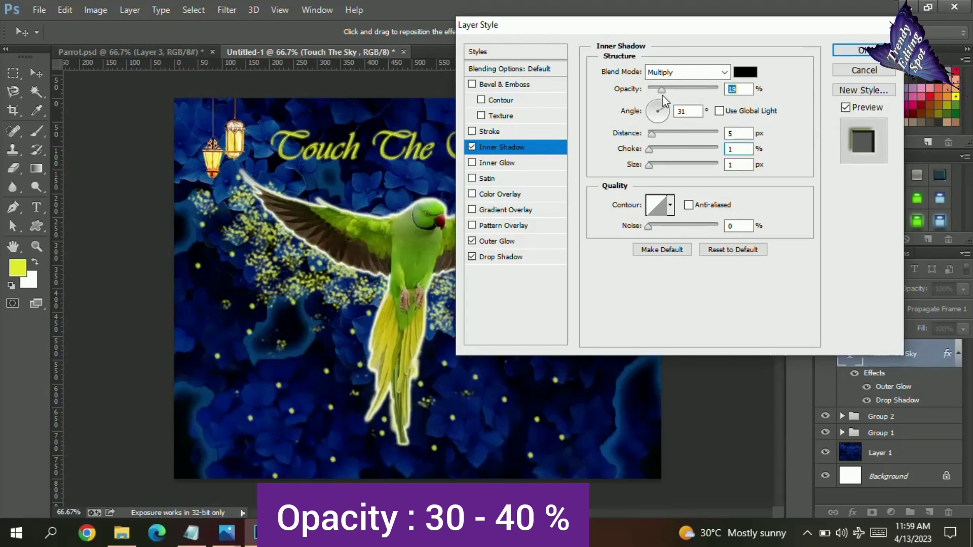
{"action": "left_click", "coordinate": [862, 50]}
Step: Enlarge the duplicate title layer's yellow Outer Glow to size 35
{"action": "left_click", "coordinate": [853, 512]}
{"action": "left_click", "coordinate": [868, 482]}
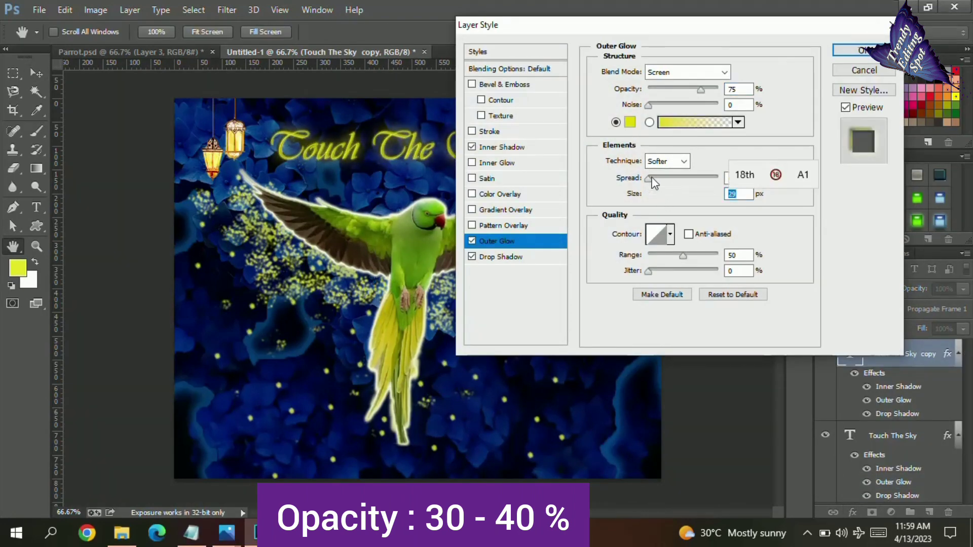
{"action": "mouse_move", "coordinate": [674, 177]}
{"action": "left_mouse_down"}
{"action": "mouse_move", "coordinate": [649, 175]}
{"action": "mouse_move", "coordinate": [661, 192]}
{"action": "left_mouse_up"}
{"action": "type", "text": "32"}
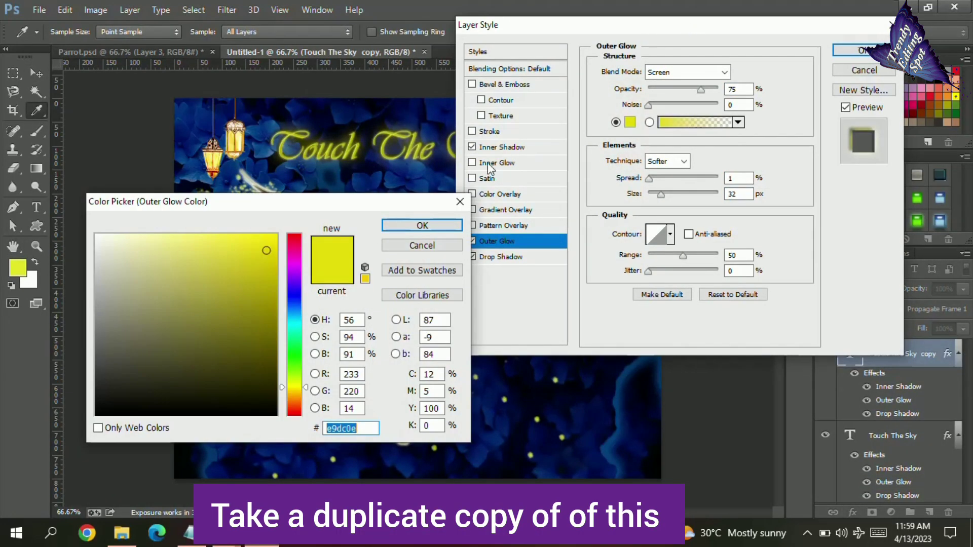
{"action": "left_click_drag", "start_coordinate": [691, 33], "coordinate": [583, 50]}
{"action": "left_click", "coordinate": [522, 138]}
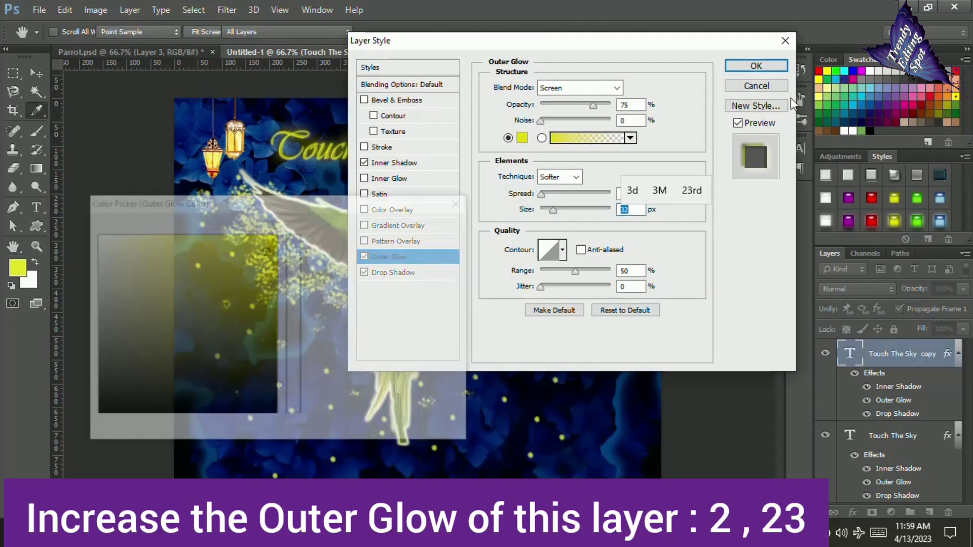
{"action": "left_click", "coordinate": [447, 228]}
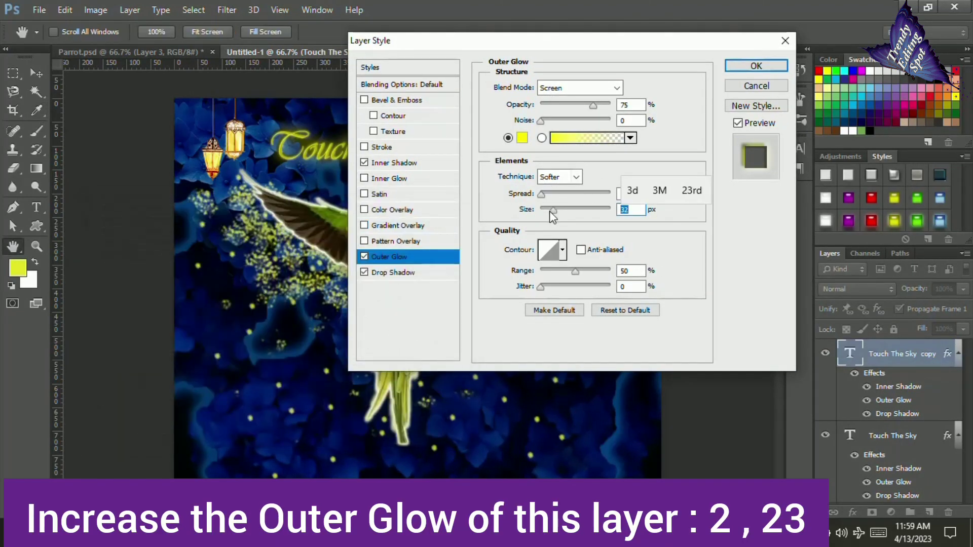
{"action": "left_click_drag", "start_coordinate": [558, 208], "coordinate": [541, 194]}
{"action": "left_click", "coordinate": [542, 194]}
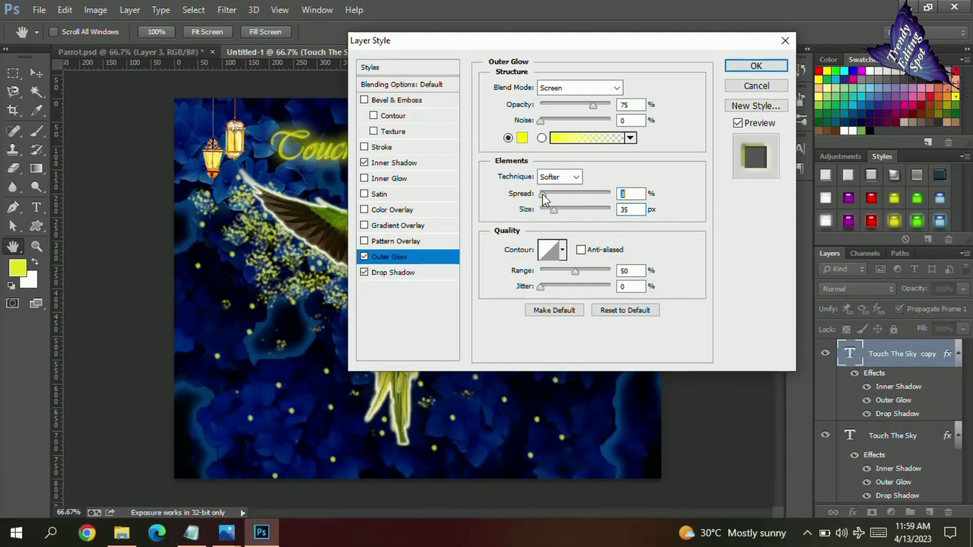
{"action": "left_click", "coordinate": [630, 193]}
{"action": "type", "text": "2"}
{"action": "key", "text": "Return"}
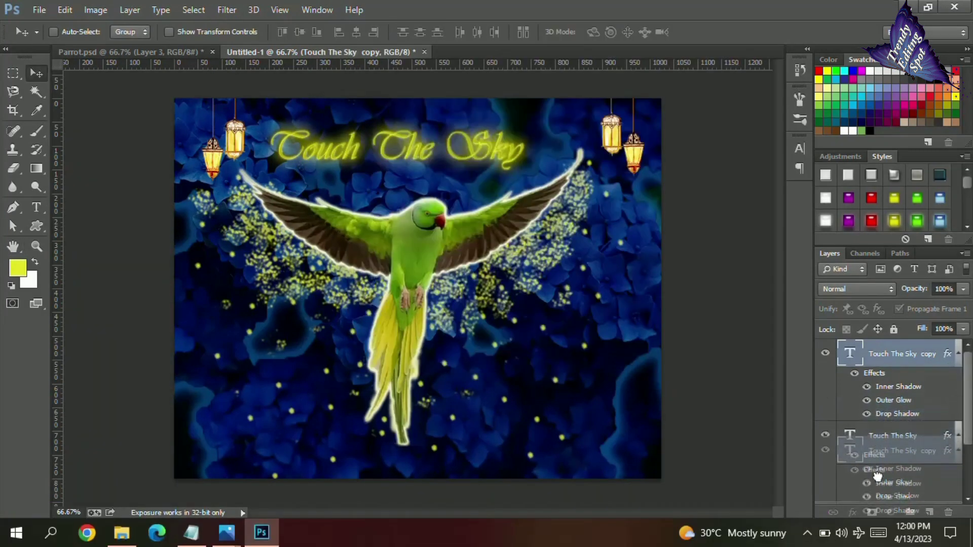
Step: Place the title copy below the original layer and nudge both titles slightly right
{"action": "left_click_drag", "start_coordinate": [892, 354], "coordinate": [877, 476]}
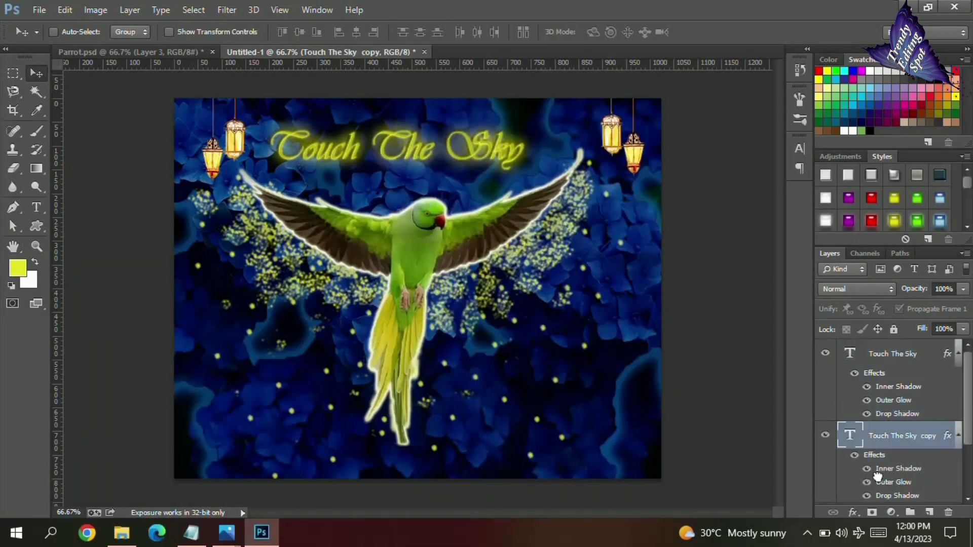
{"action": "left_click", "coordinate": [825, 353]}
{"action": "left_click", "coordinate": [867, 356]}
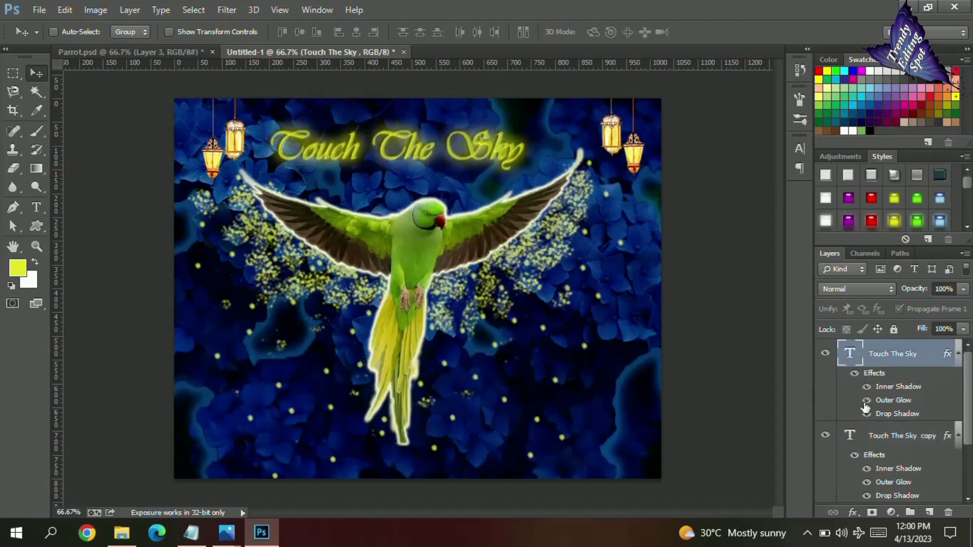
{"action": "left_click", "coordinate": [907, 440], "text": "ctrl"}
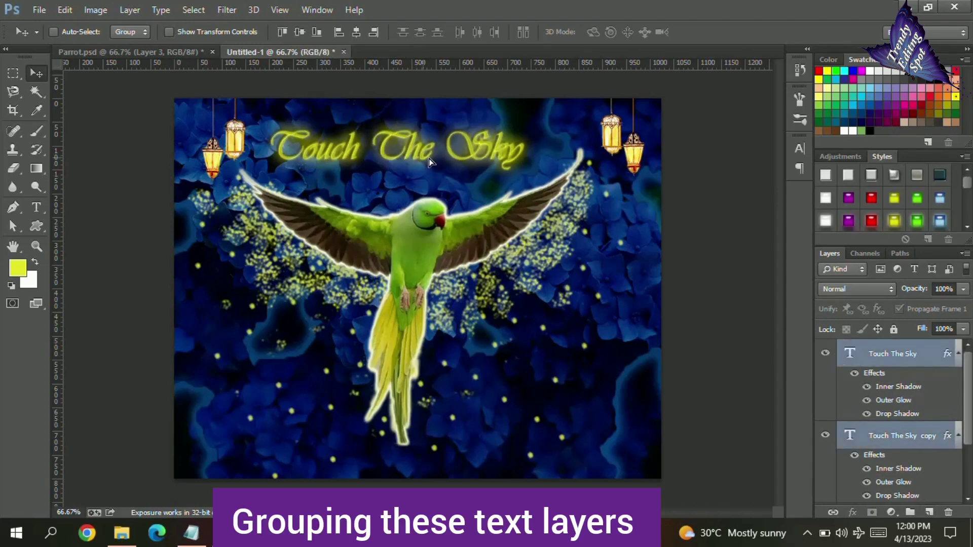
{"action": "left_click_drag", "start_coordinate": [428, 162], "coordinate": [449, 162]}
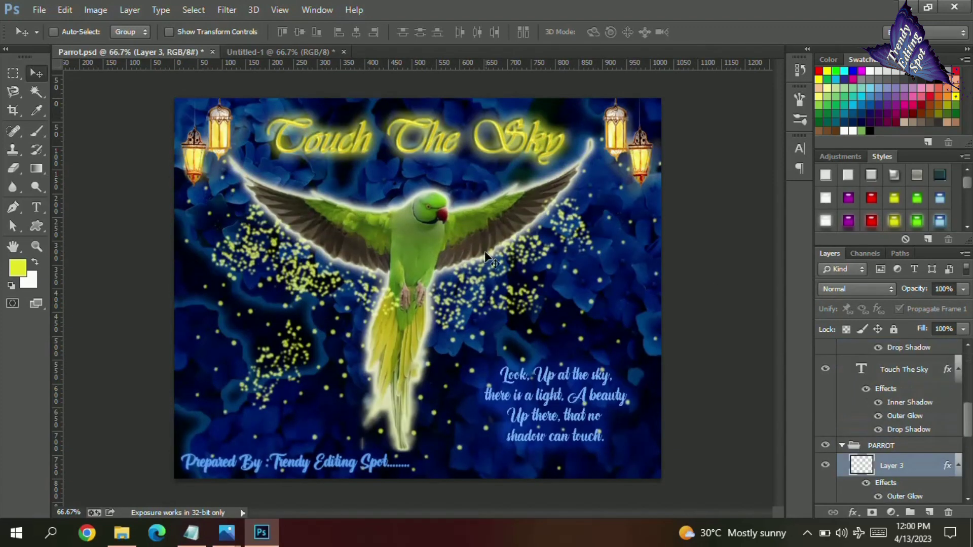
Step: Rename the copy layer to 'Touch The Sky' and start a new text layer near the tail
{"action": "left_click", "coordinate": [296, 51]}
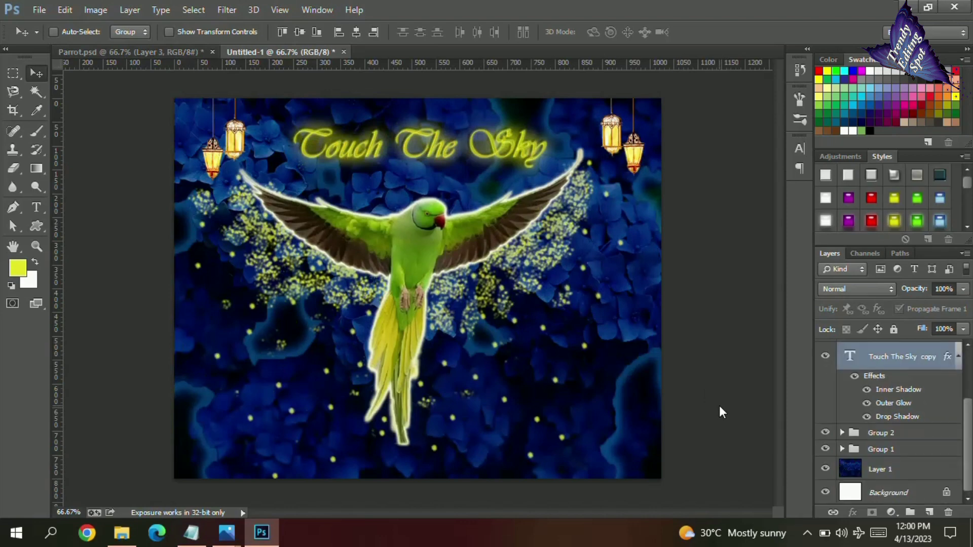
{"action": "left_click_drag", "start_coordinate": [969, 418], "coordinate": [970, 373]}
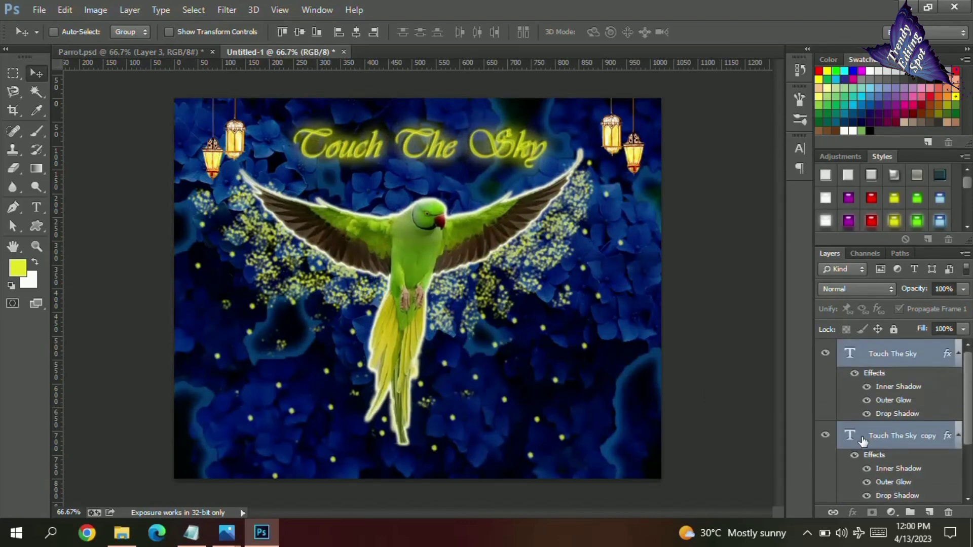
{"action": "double_click", "coordinate": [862, 442]}
{"action": "key", "text": "Escape"}
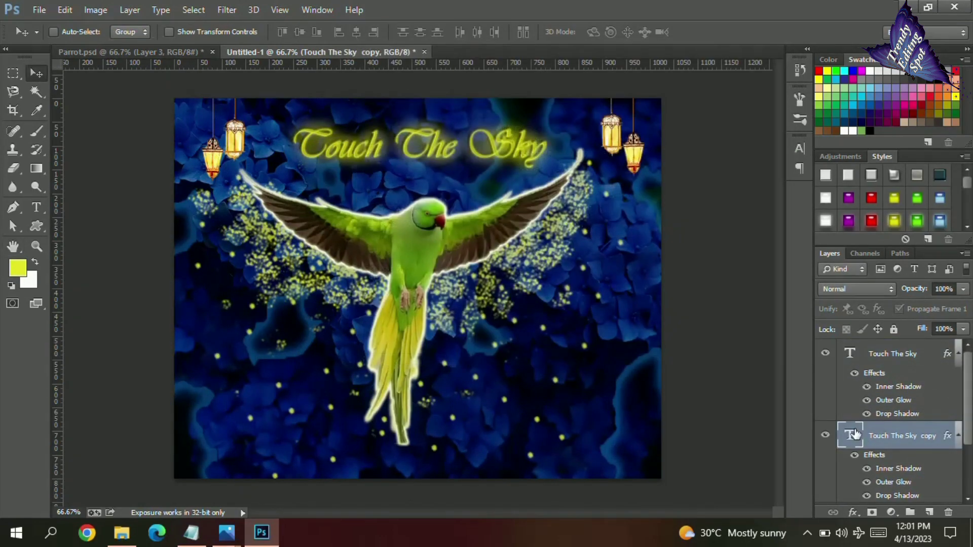
{"action": "double_click", "coordinate": [856, 435]}
{"action": "key", "text": "ctrl+Return"}
{"action": "left_click", "coordinate": [855, 435], "text": "ctrl"}
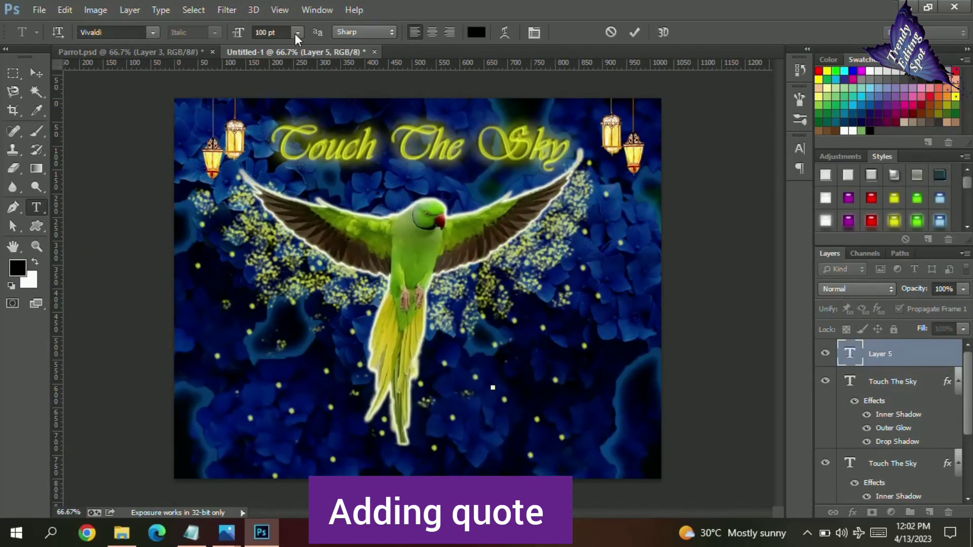
Step: Set the text to Athletic Outfit, 24 pt, in dark blue #0f3594
{"action": "left_click", "coordinate": [296, 33]}
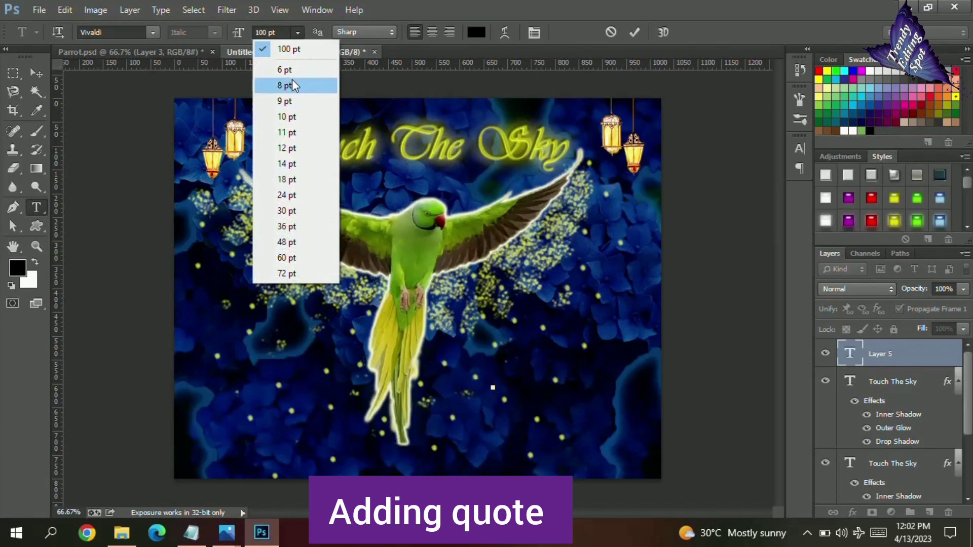
{"action": "left_click", "coordinate": [289, 193]}
{"action": "left_click", "coordinate": [157, 32]}
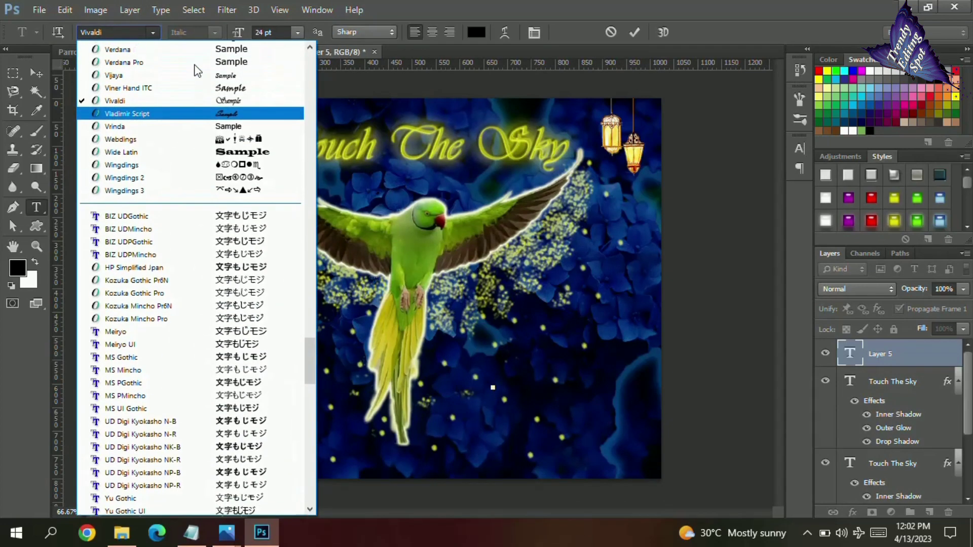
{"action": "left_click_drag", "start_coordinate": [311, 354], "coordinate": [301, 67]}
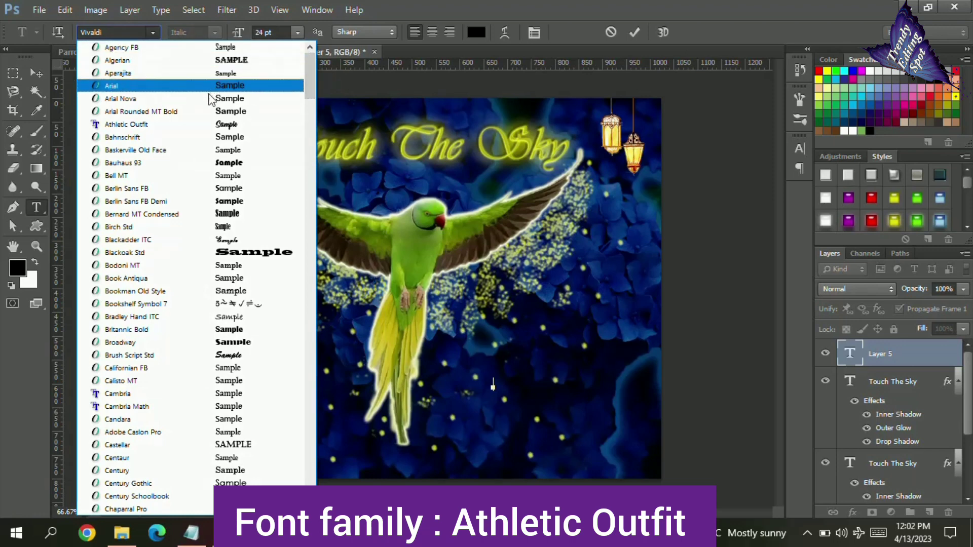
{"action": "left_click", "coordinate": [209, 125]}
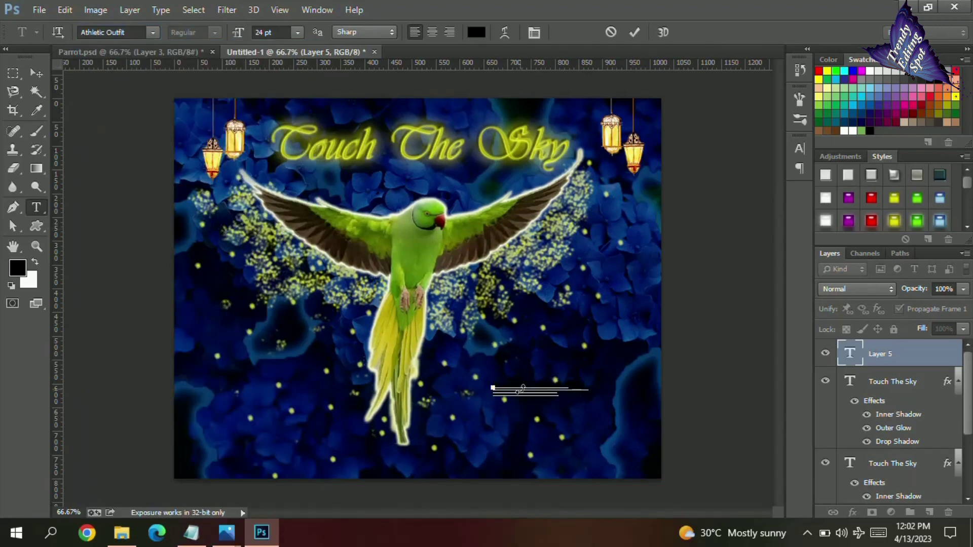
{"action": "left_click", "coordinate": [477, 32]}
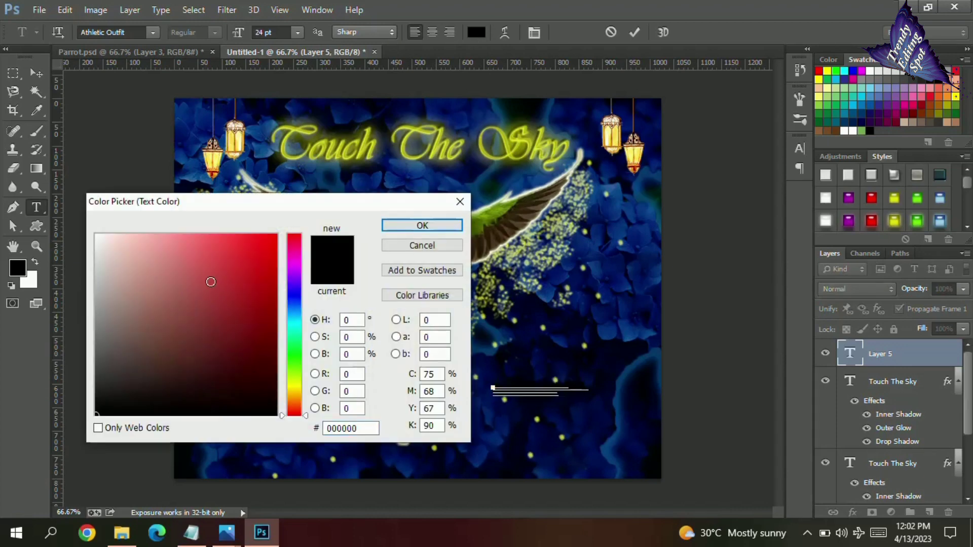
{"action": "left_click", "coordinate": [368, 176]}
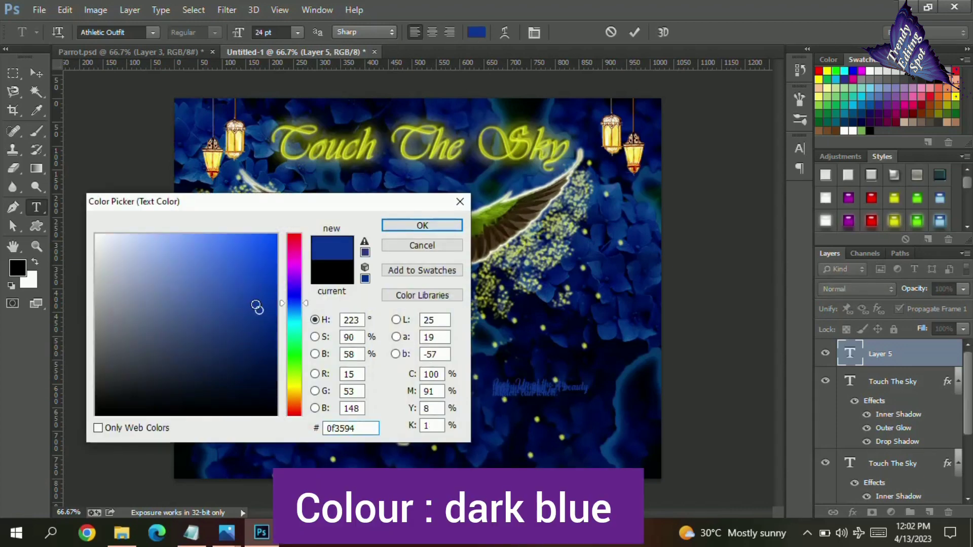
{"action": "left_click", "coordinate": [428, 226]}
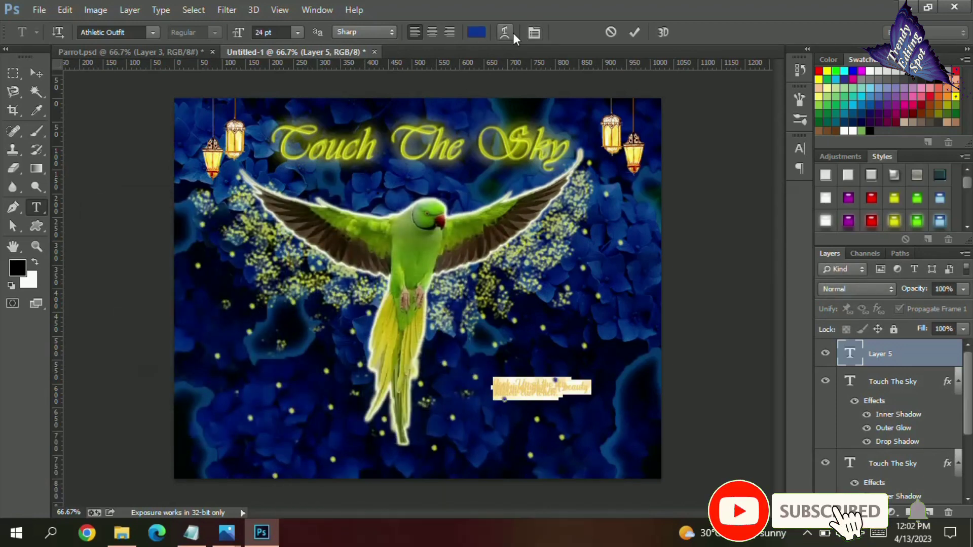
Step: Give the quote 36 pt line spacing and a 36 pt font size
{"action": "left_click", "coordinate": [513, 33]}
{"action": "left_click", "coordinate": [770, 176]}
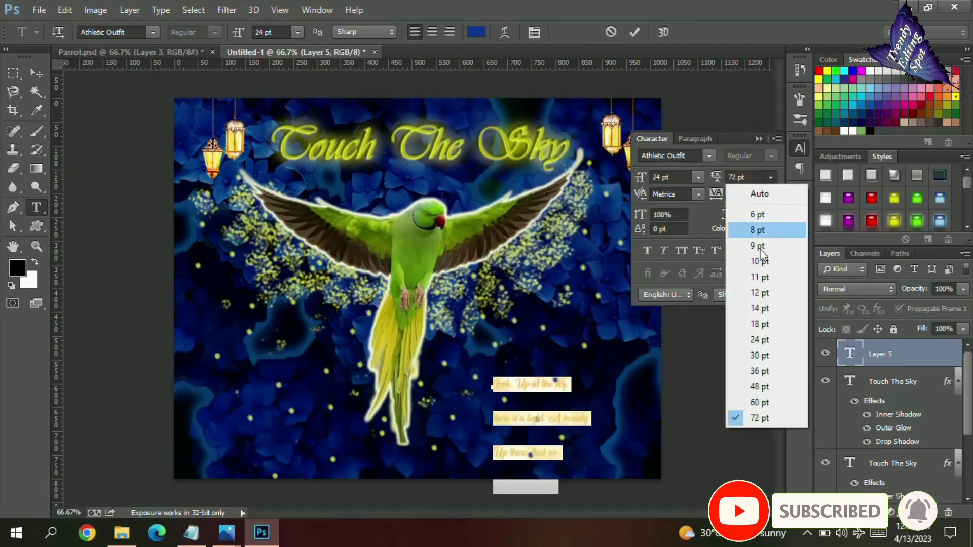
{"action": "left_click", "coordinate": [744, 401]}
{"action": "left_click", "coordinate": [770, 176]}
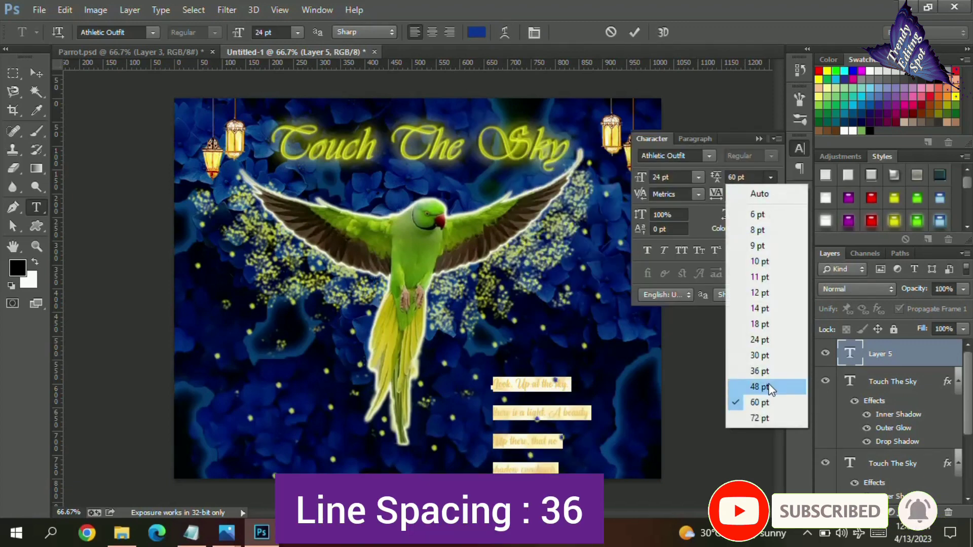
{"action": "left_click", "coordinate": [750, 387]}
{"action": "left_click", "coordinate": [771, 177]}
{"action": "left_click", "coordinate": [766, 371]}
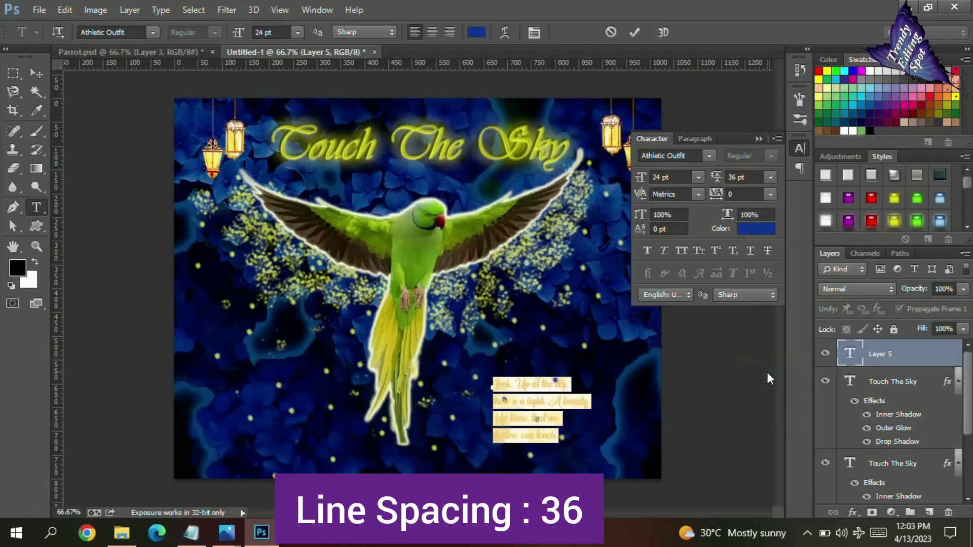
{"action": "left_click", "coordinate": [698, 180]}
{"action": "left_click", "coordinate": [684, 370]}
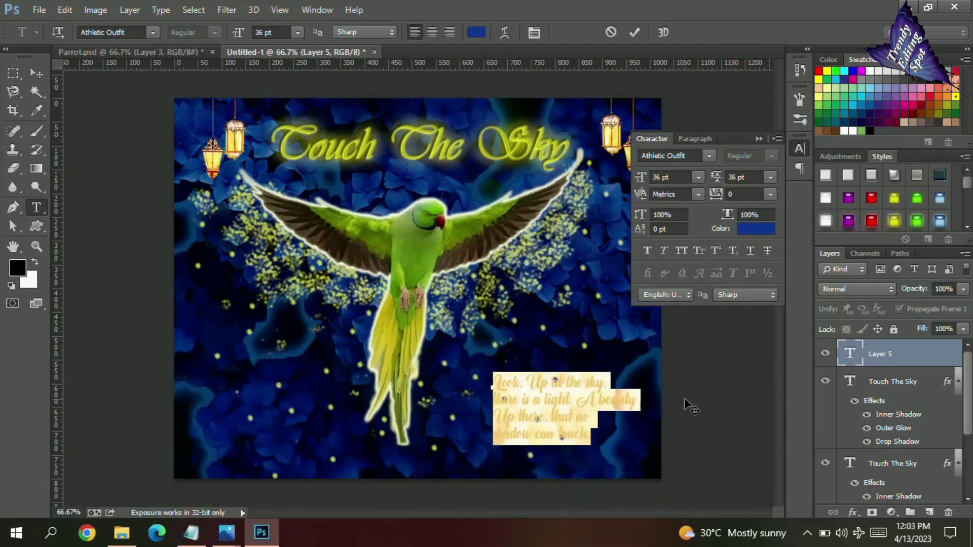
{"action": "left_click", "coordinate": [854, 512]}
{"action": "left_click", "coordinate": [860, 484]}
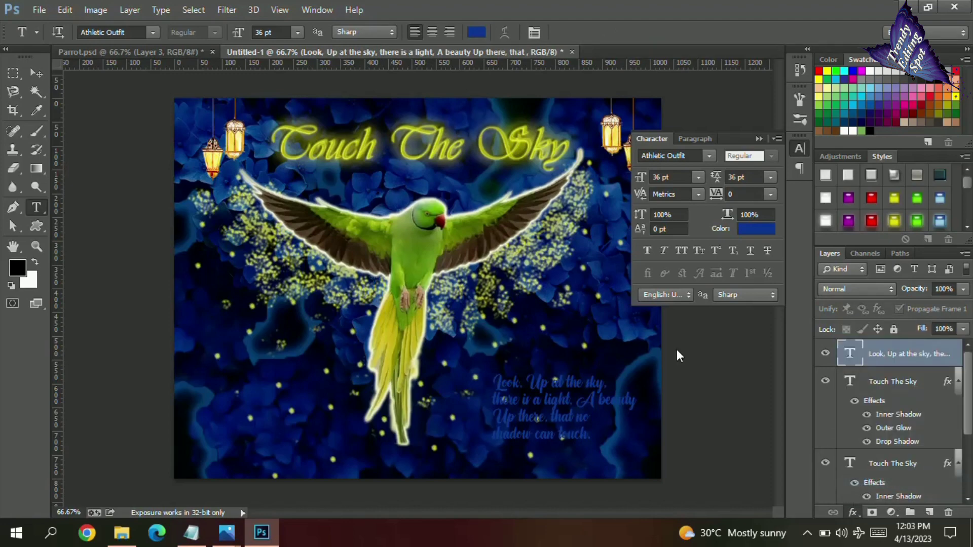
Step: Give the quote a light-blue (#528cd2) Outer Glow with spread 7 and size 21
{"action": "left_click", "coordinate": [521, 139]}
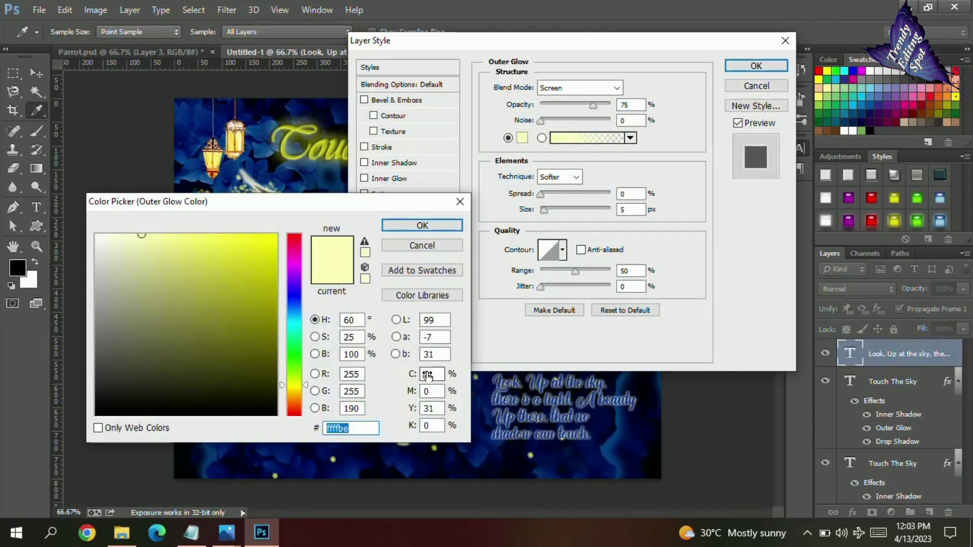
{"action": "left_click", "coordinate": [608, 444]}
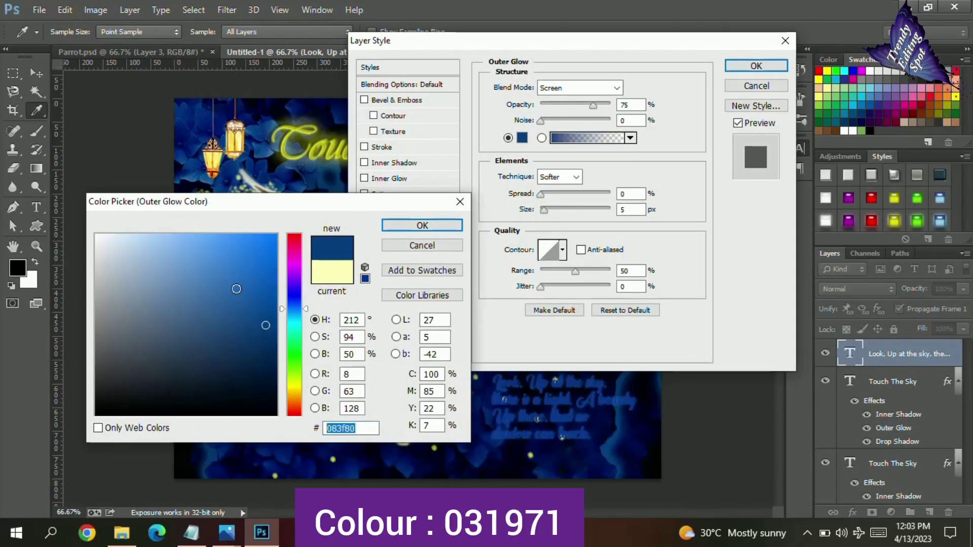
{"action": "left_click_drag", "start_coordinate": [236, 289], "coordinate": [206, 266]}
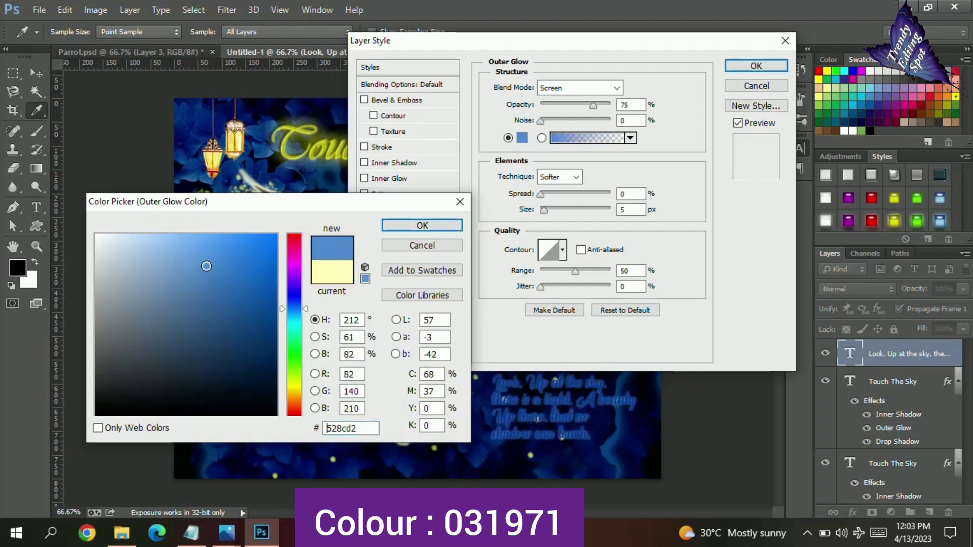
{"action": "left_click", "coordinate": [421, 225]}
{"action": "mouse_move", "coordinate": [540, 194]}
{"action": "left_mouse_down"}
{"action": "mouse_move", "coordinate": [560, 195]}
{"action": "mouse_move", "coordinate": [558, 218]}
{"action": "mouse_move", "coordinate": [544, 193]}
{"action": "mouse_move", "coordinate": [552, 218]}
{"action": "left_mouse_up"}
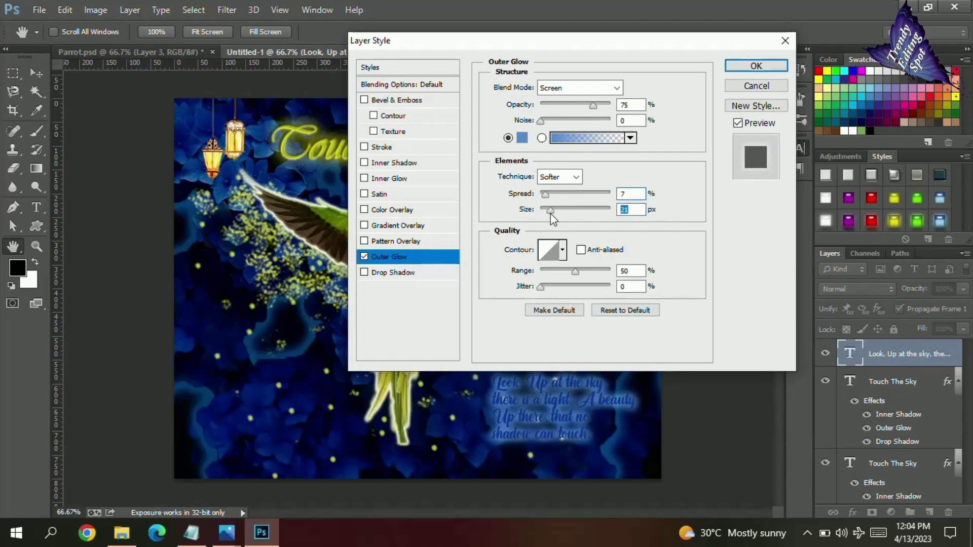
{"action": "left_click", "coordinate": [756, 66]}
Step: Brighten the quote's blue text colour slightly
{"action": "double_click", "coordinate": [850, 353]}
{"action": "left_click", "coordinate": [476, 32]}
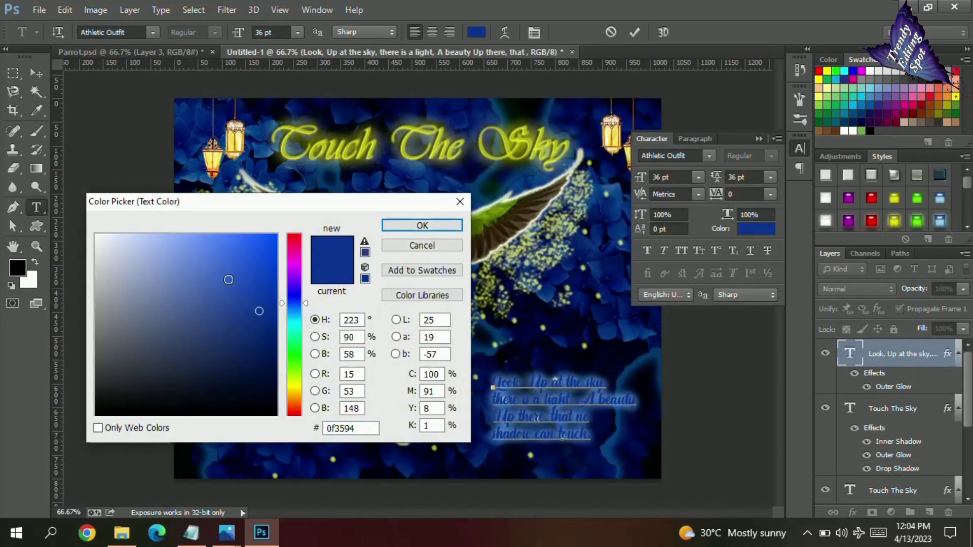
{"action": "mouse_move", "coordinate": [229, 280]}
{"action": "left_mouse_down"}
{"action": "mouse_move", "coordinate": [254, 294]}
{"action": "mouse_move", "coordinate": [263, 324]}
{"action": "left_mouse_up"}
Step: Confirm the brighter text colour and add a -31° Drop Shadow to the quote
{"action": "left_click", "coordinate": [424, 225]}
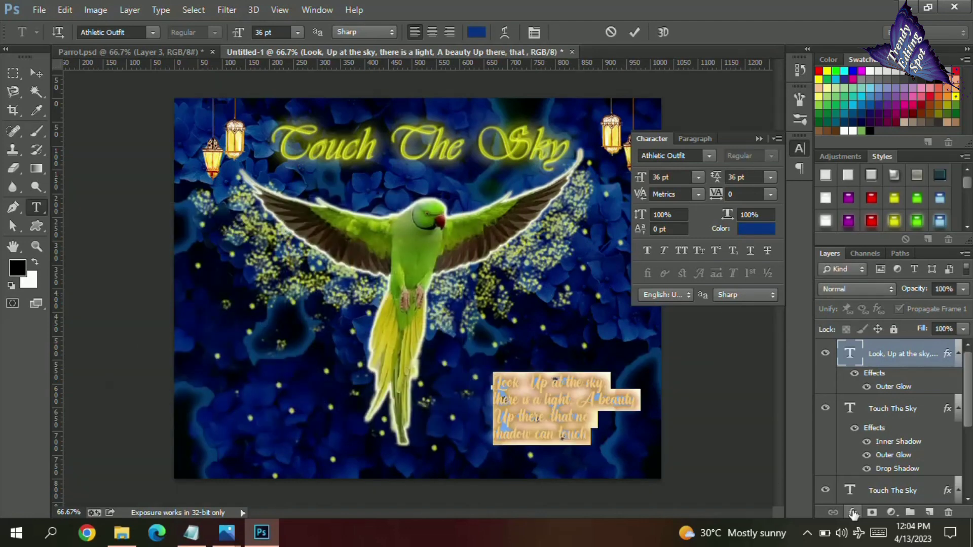
{"action": "left_click", "coordinate": [853, 513]}
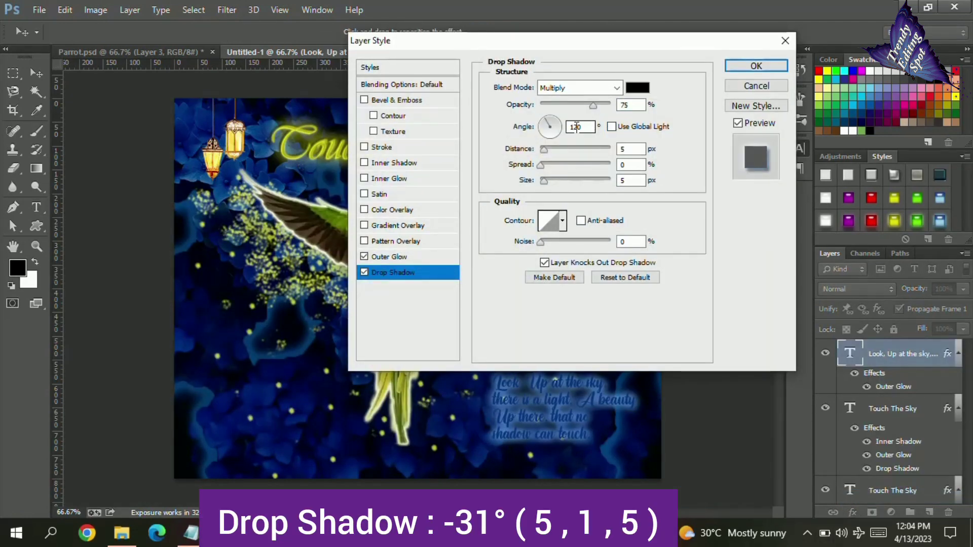
{"action": "double_click", "coordinate": [576, 126]}
{"action": "type", "text": "31"}
{"action": "left_click", "coordinate": [568, 126]}
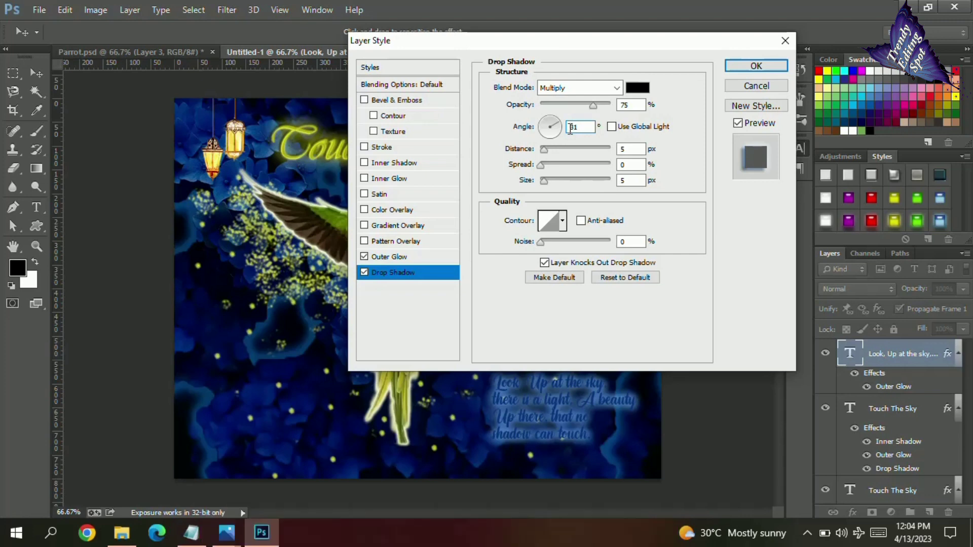
{"action": "type", "text": "-"}
{"action": "left_click_drag", "start_coordinate": [541, 164], "coordinate": [542, 165]}
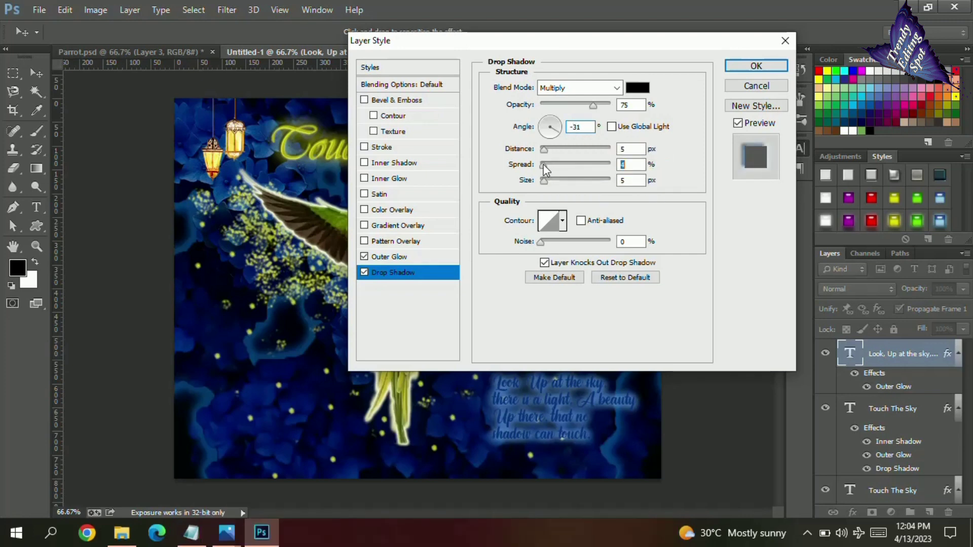
{"action": "type", "text": "1"}
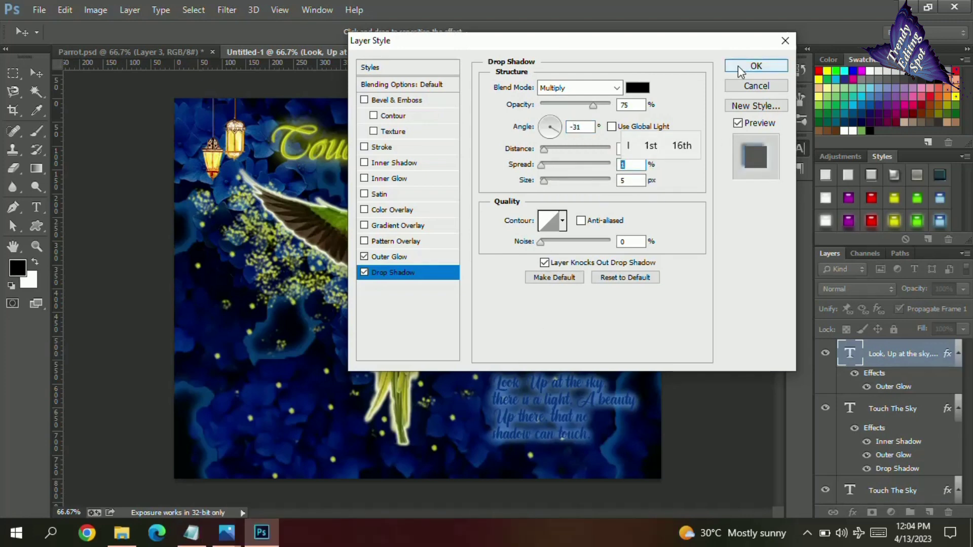
{"action": "left_click", "coordinate": [737, 65]}
Step: Compare against the reference artwork and recolour the quote a lighter blue
{"action": "left_click", "coordinate": [180, 51]}
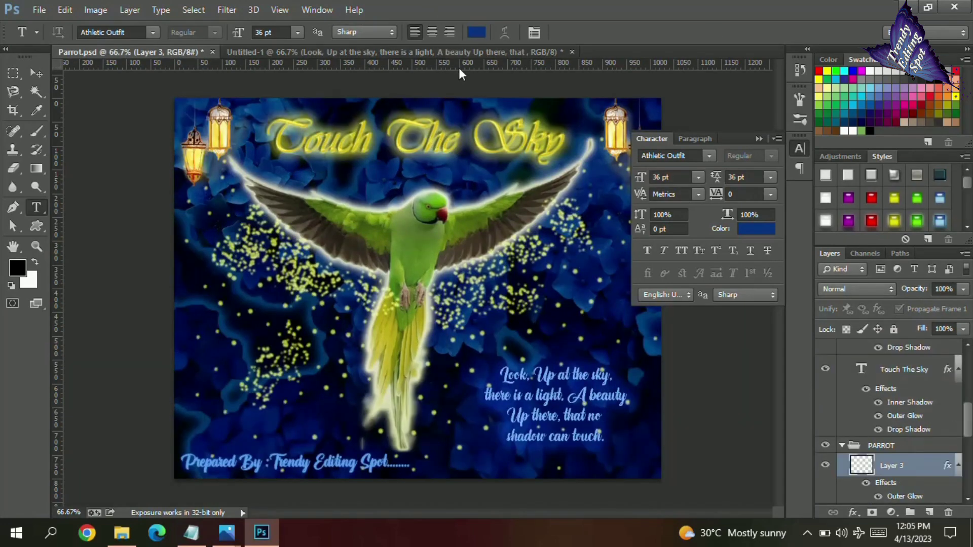
{"action": "left_click", "coordinate": [459, 51]}
{"action": "double_click", "coordinate": [850, 353]}
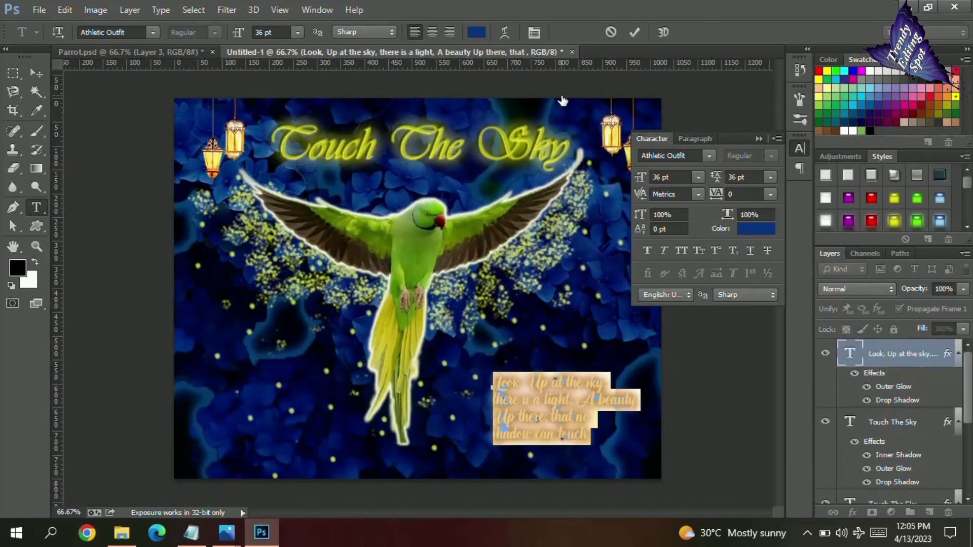
{"action": "left_click", "coordinate": [477, 34]}
{"action": "left_click", "coordinate": [203, 246]}
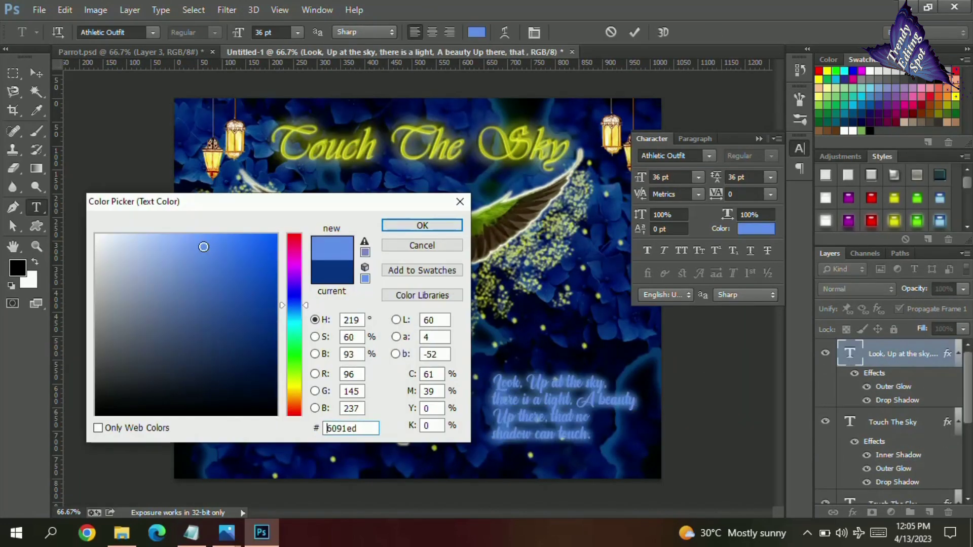
{"action": "left_click", "coordinate": [393, 226]}
{"action": "left_click", "coordinate": [852, 511]}
{"action": "key", "text": "Escape"}
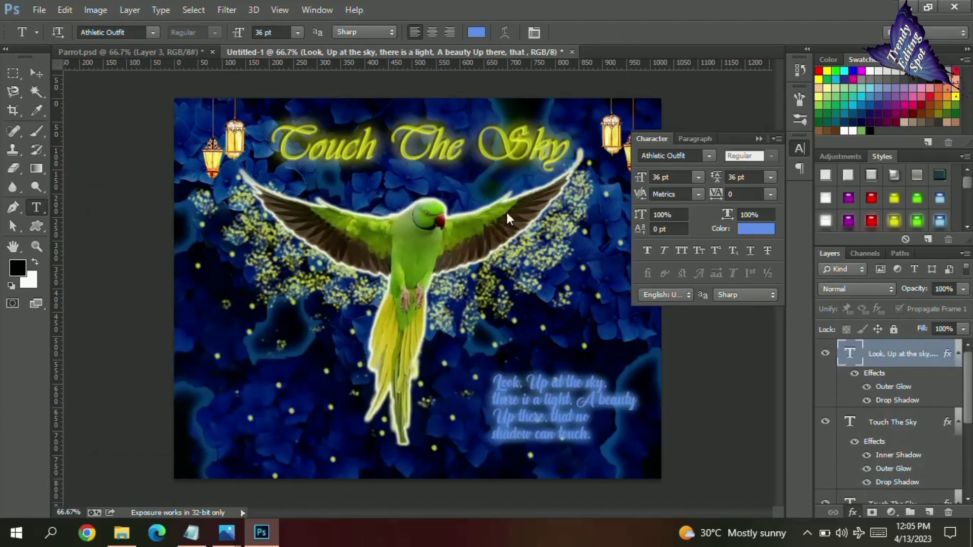
Step: Change the quote's Outer Glow colour to dark blue 0a4994
{"action": "double_click", "coordinate": [893, 386]}
{"action": "left_click", "coordinate": [522, 137]}
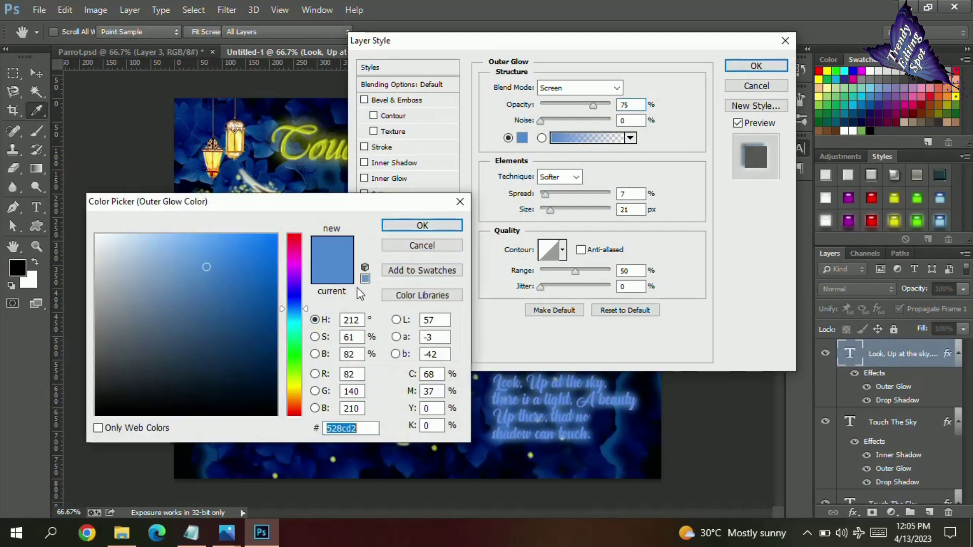
{"action": "left_click", "coordinate": [264, 310]}
{"action": "left_click", "coordinate": [392, 225]}
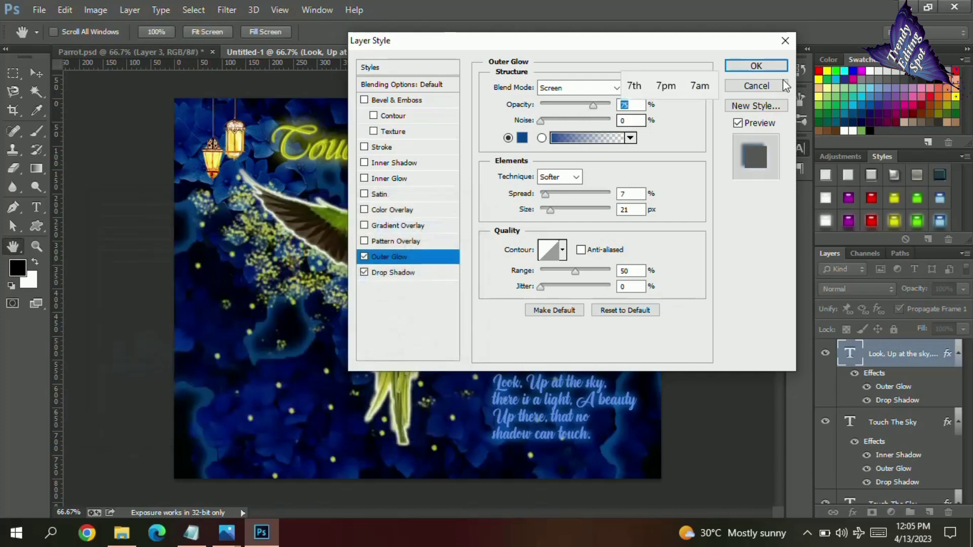
{"action": "left_click", "coordinate": [756, 65]}
Step: Duplicate the quote layer and replace its text with 'Prepared By :Trendy Editing Spot'
{"action": "left_click", "coordinate": [759, 138]}
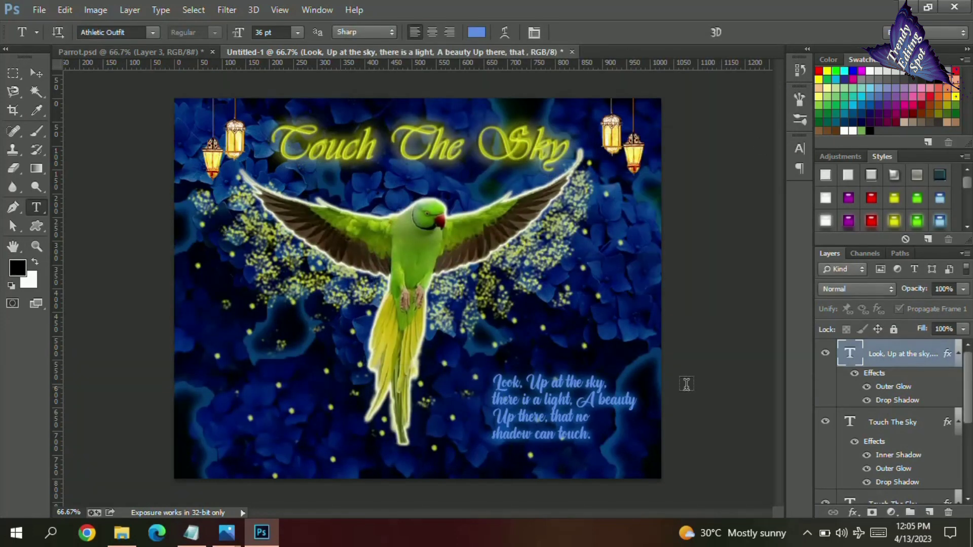
{"action": "key", "text": "ctrl+j"}
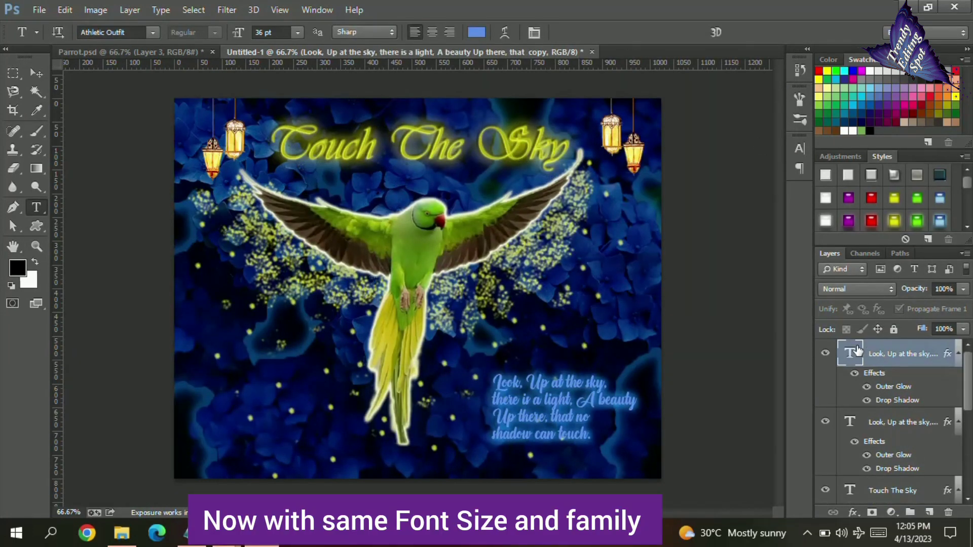
{"action": "double_click", "coordinate": [856, 350]}
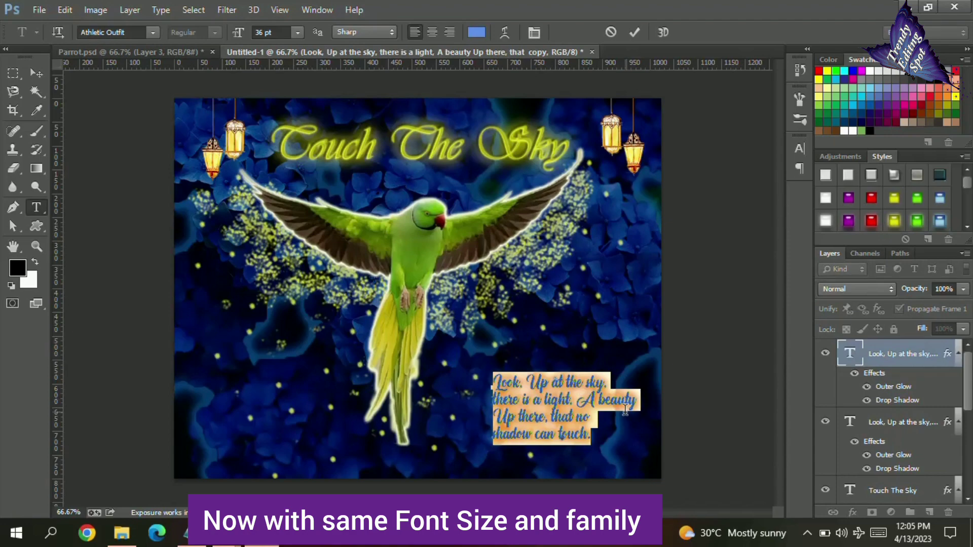
{"action": "key", "text": "Left"}
{"action": "left_click", "coordinate": [191, 532]}
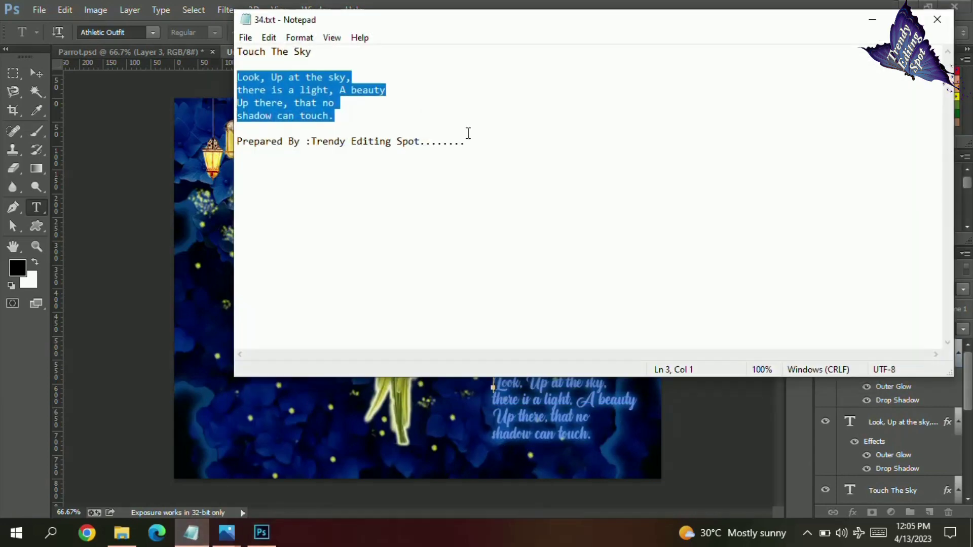
{"action": "left_click_drag", "start_coordinate": [466, 142], "coordinate": [175, 163]}
{"action": "key", "text": "ctrl+c"}
{"action": "left_click", "coordinate": [872, 19]}
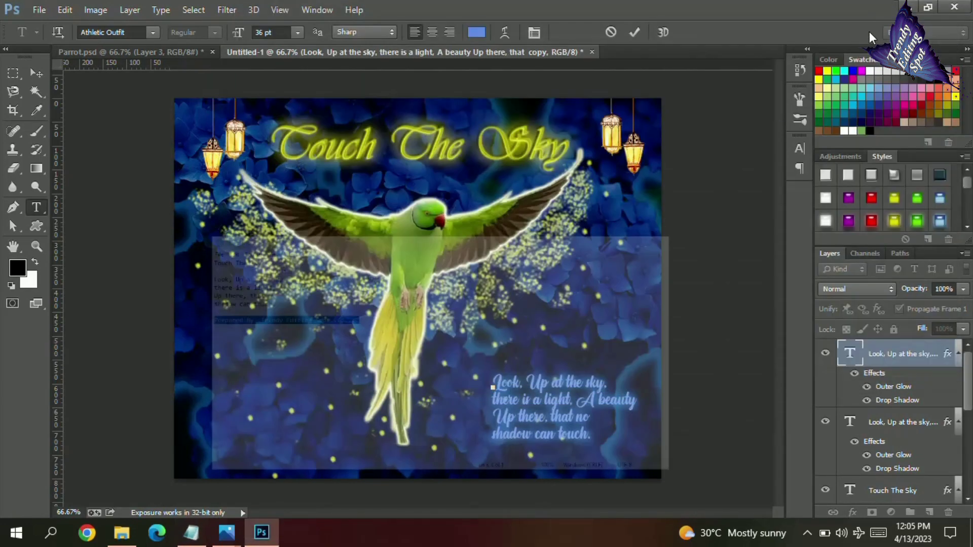
{"action": "key", "text": "ctrl+v"}
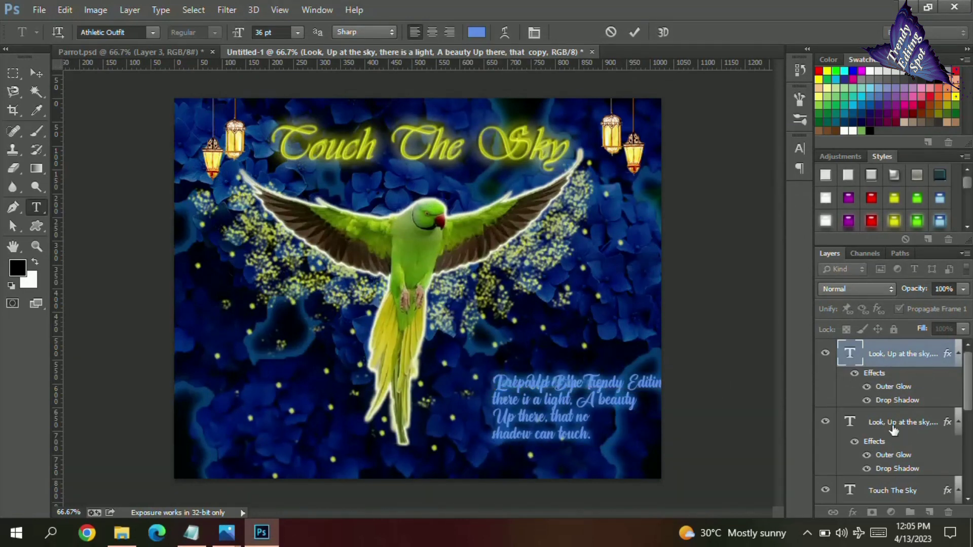
{"action": "left_click", "coordinate": [893, 430]}
Step: Move the credit line to the poster's bottom-left corner and select it with the quote layer
{"action": "left_click", "coordinate": [902, 354]}
{"action": "key", "text": "v"}
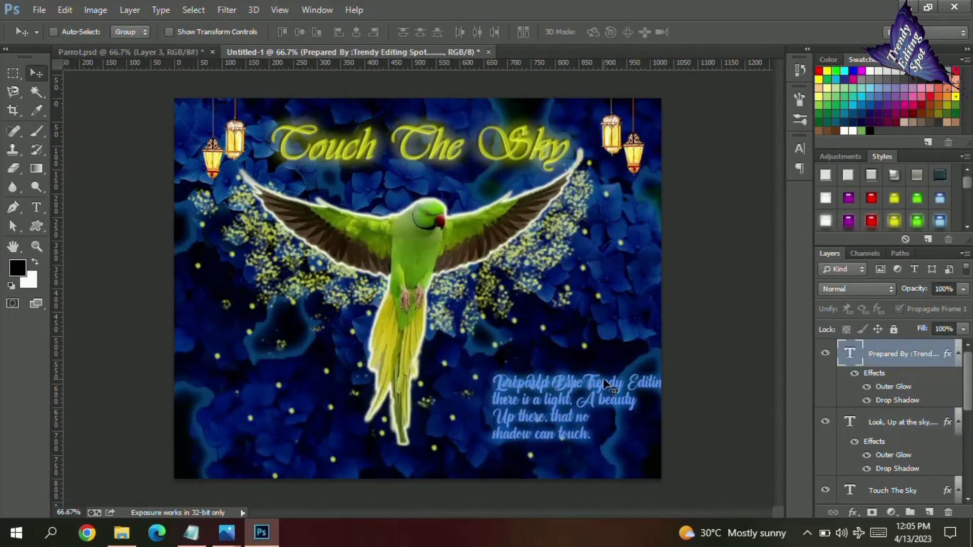
{"action": "left_click_drag", "start_coordinate": [606, 385], "coordinate": [299, 462]}
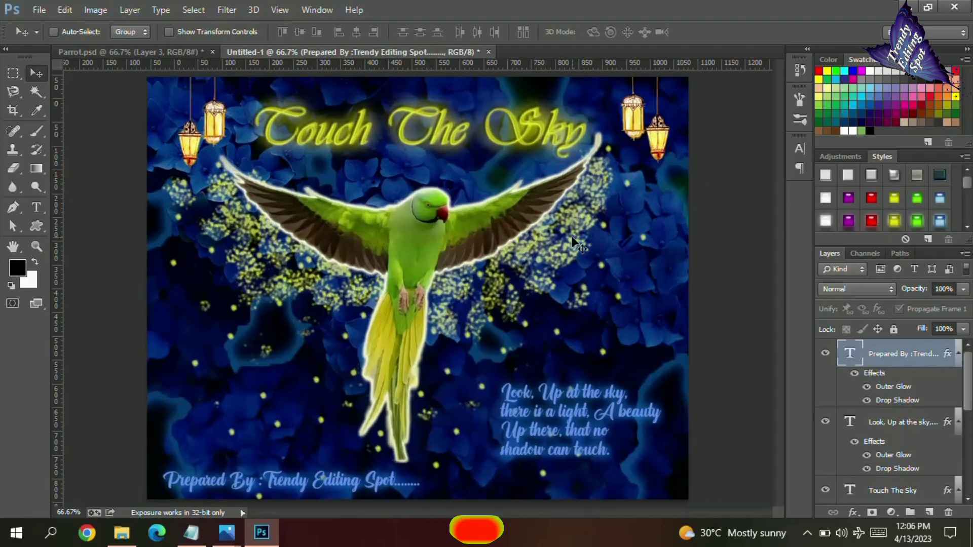
{"action": "key", "text": "ctrl+plus"}
{"action": "scroll", "coordinate": [577, 246], "scroll_direction": "up", "scroll_amount": 3}
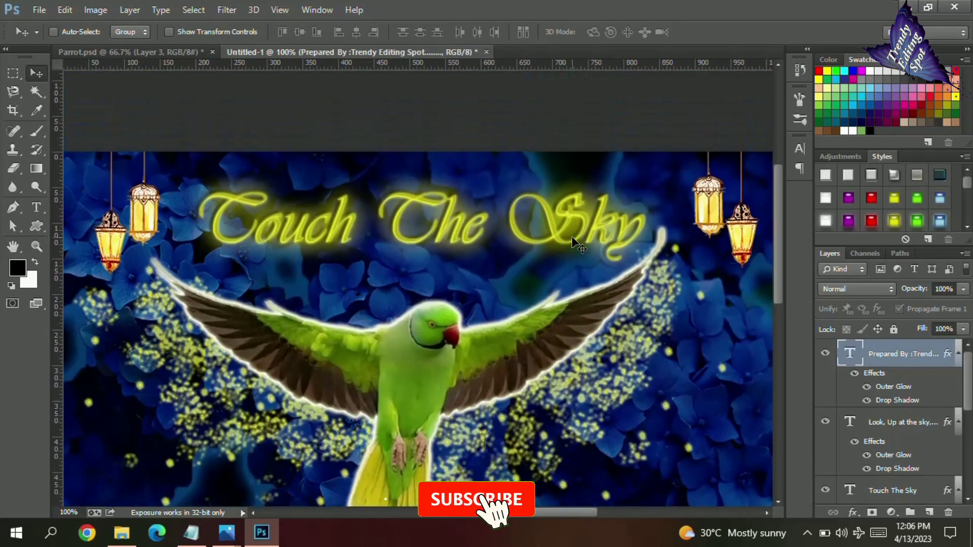
{"action": "key", "text": "ctrl+minus"}
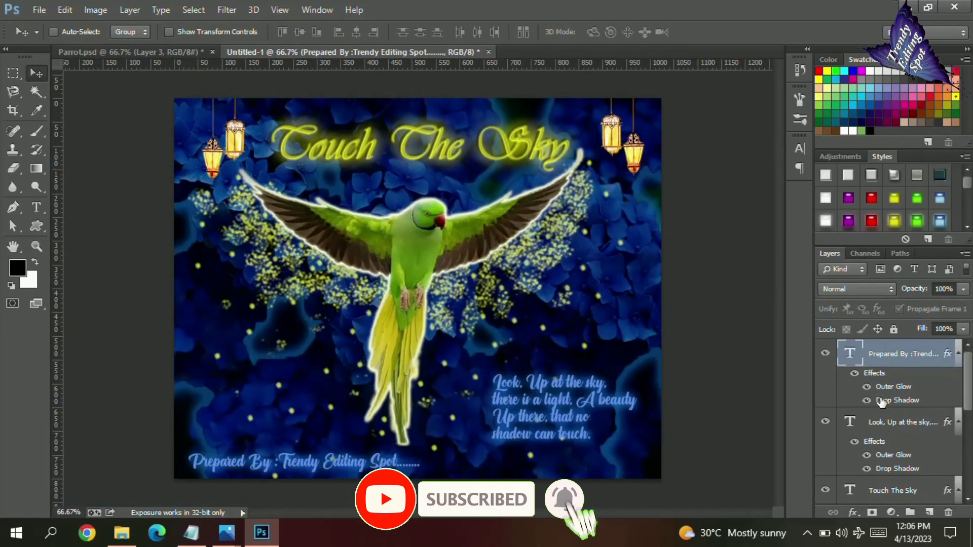
{"action": "left_click", "coordinate": [922, 426], "text": "ctrl"}
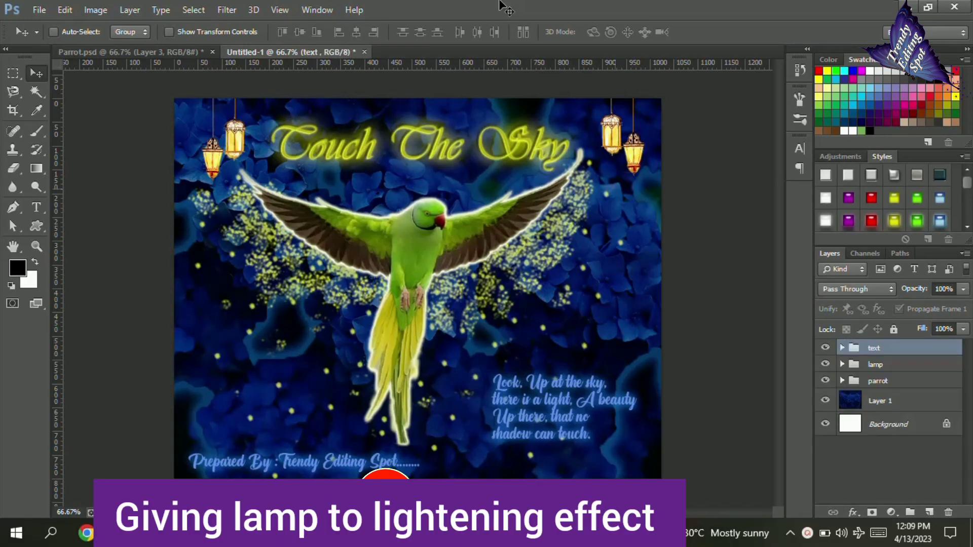
Step: Set up a soft Brush with reduced opacity and flow
{"action": "left_click", "coordinate": [41, 130]}
{"action": "left_click", "coordinate": [72, 32]}
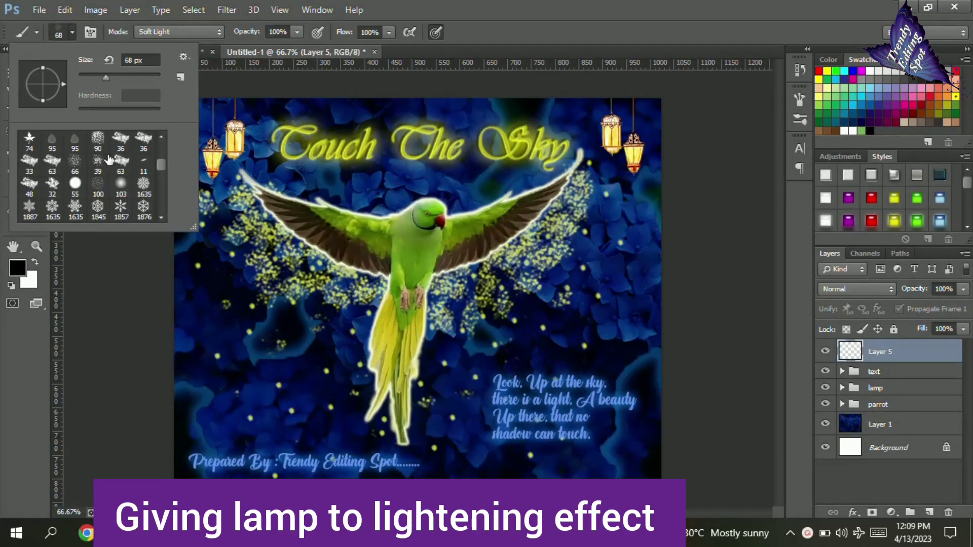
{"action": "mouse_move", "coordinate": [388, 32]}
{"action": "left_mouse_down"}
{"action": "mouse_move", "coordinate": [323, 47]}
{"action": "mouse_move", "coordinate": [254, 47]}
{"action": "left_mouse_up"}
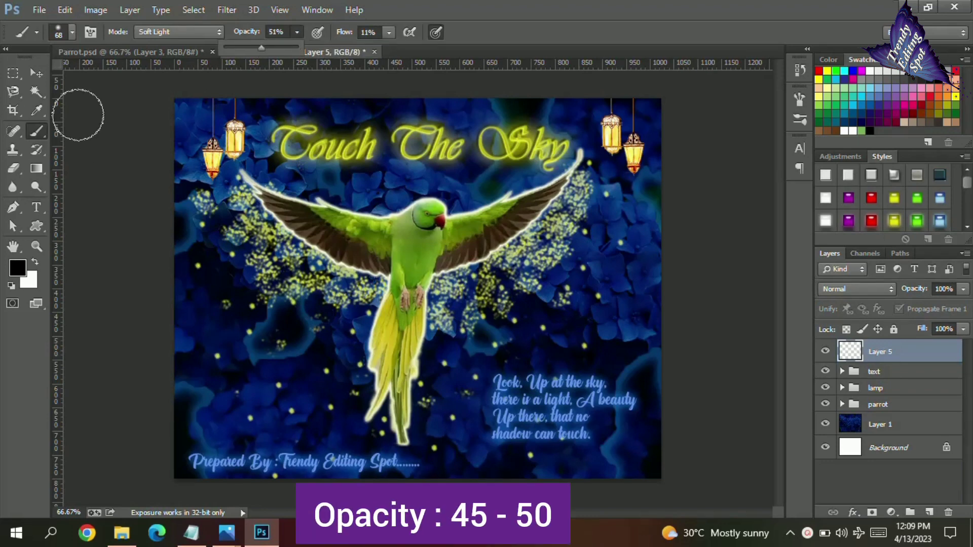
{"action": "left_click", "coordinate": [17, 267]}
Step: Sample the lamps' pale yellow and paint a soft glow around both lamp pairs
{"action": "left_click", "coordinate": [294, 384]}
{"action": "left_click", "coordinate": [129, 236]}
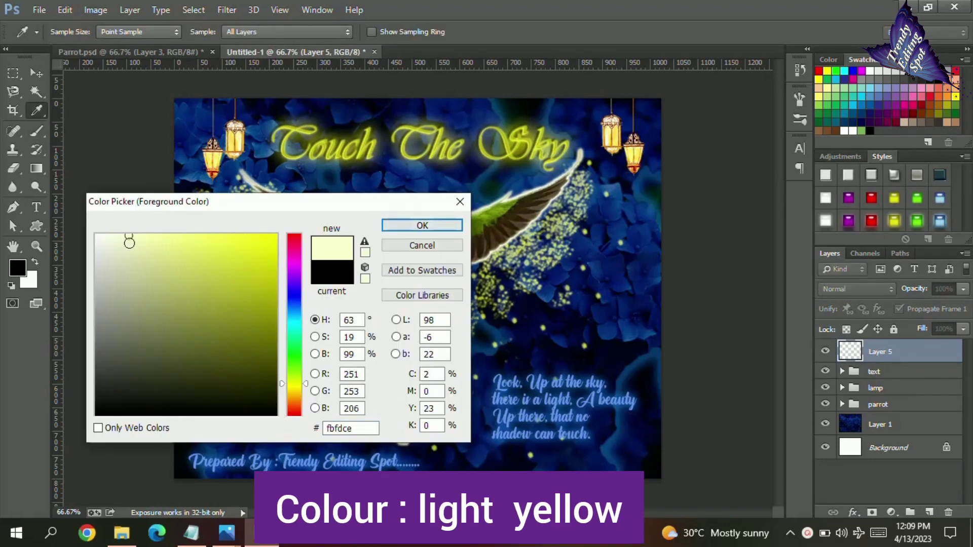
{"action": "left_click", "coordinate": [136, 239]}
{"action": "left_click", "coordinate": [422, 225]}
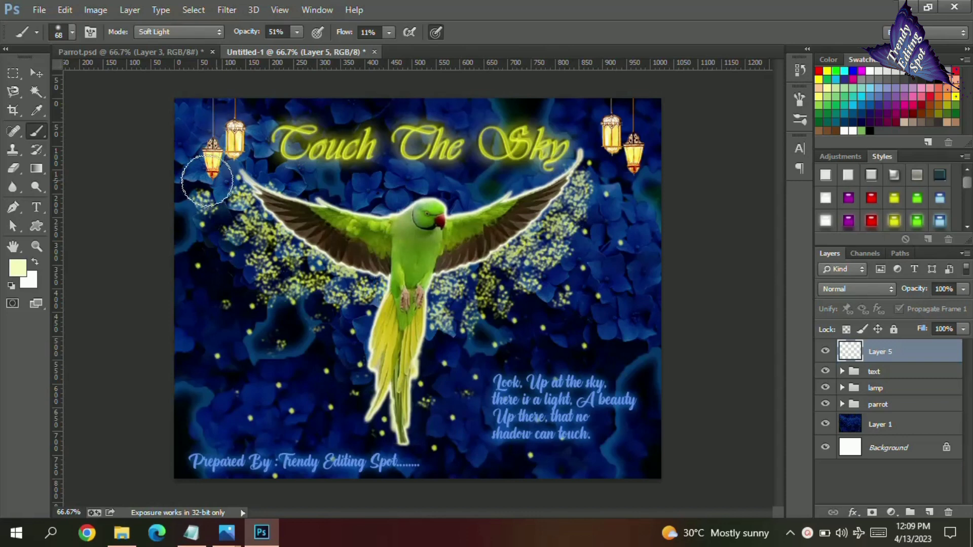
{"action": "left_click", "coordinate": [17, 267]}
{"action": "left_click", "coordinate": [238, 134]}
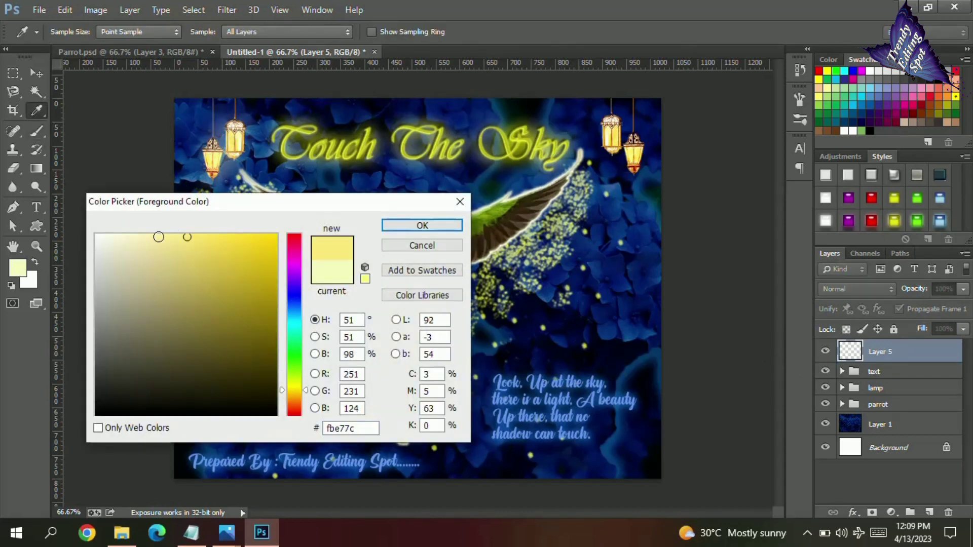
{"action": "left_click", "coordinate": [422, 224]}
{"action": "left_click_drag", "start_coordinate": [202, 137], "coordinate": [212, 177]}
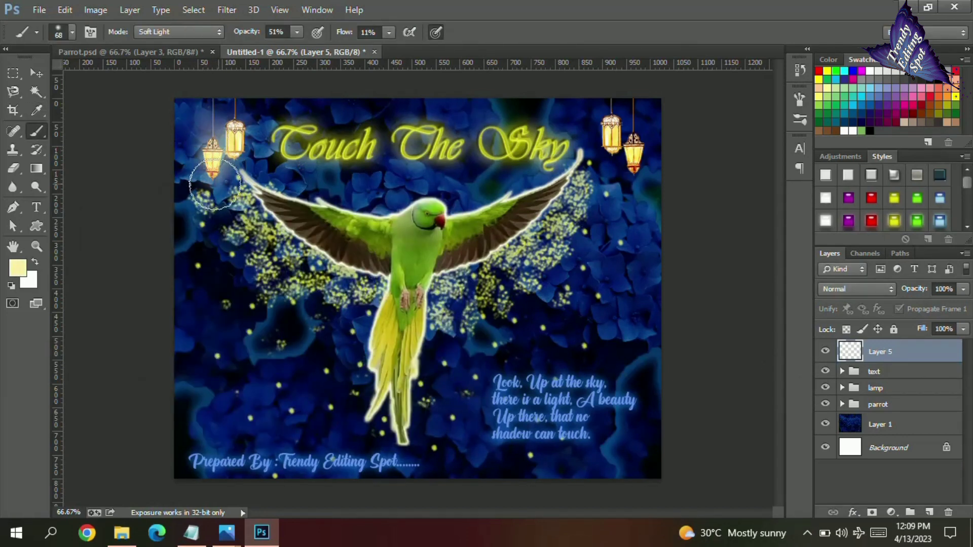
{"action": "mouse_move", "coordinate": [613, 132]}
{"action": "left_mouse_down"}
{"action": "mouse_move", "coordinate": [628, 161]}
{"action": "mouse_move", "coordinate": [615, 148]}
{"action": "left_mouse_up"}
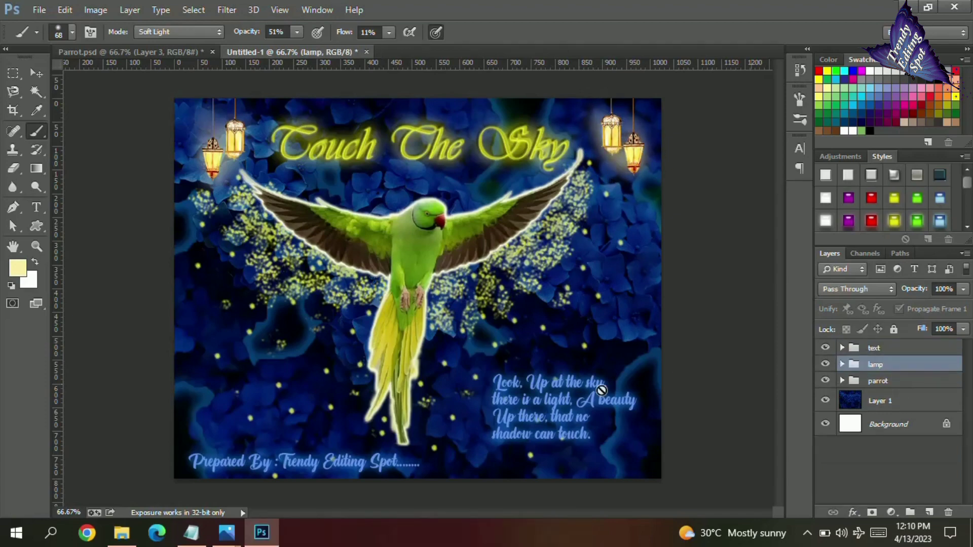
Step: Move the lamp group slightly lower and enlarge it to about 107%
{"action": "left_click", "coordinate": [167, 54]}
{"action": "left_click", "coordinate": [304, 52]}
{"action": "key", "text": "v"}
{"action": "left_click_drag", "start_coordinate": [590, 124], "coordinate": [591, 129]}
{"action": "key", "text": "ctrl+t"}
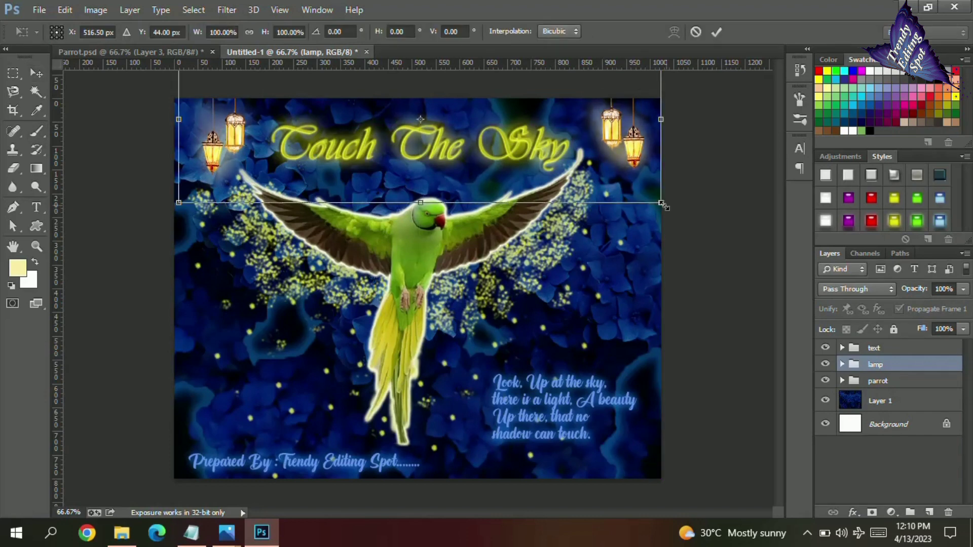
{"action": "left_click_drag", "start_coordinate": [661, 204], "coordinate": [678, 207]}
{"action": "mouse_move", "coordinate": [678, 120]}
{"action": "left_mouse_down"}
{"action": "mouse_move", "coordinate": [688, 113]}
{"action": "mouse_move", "coordinate": [670, 122]}
{"action": "left_mouse_up"}
{"action": "key", "text": "Return"}
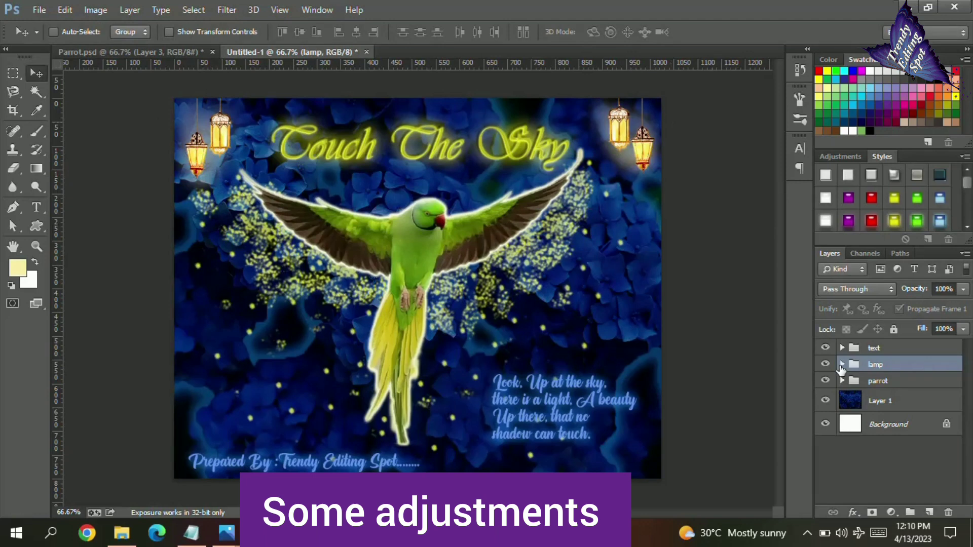
Step: Resize the lamp glow layer (Layer 5), pulling its edges in behind the lamps
{"action": "left_click", "coordinate": [842, 364]}
{"action": "left_click", "coordinate": [897, 385]}
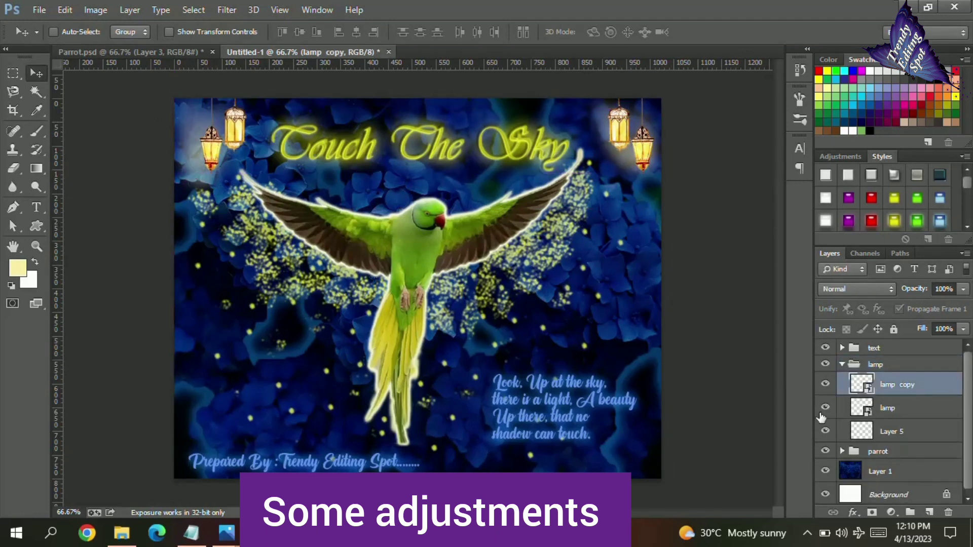
{"action": "left_click", "coordinate": [891, 431]}
{"action": "key", "text": "ctrl+t"}
{"action": "left_click_drag", "start_coordinate": [153, 150], "coordinate": [183, 150]}
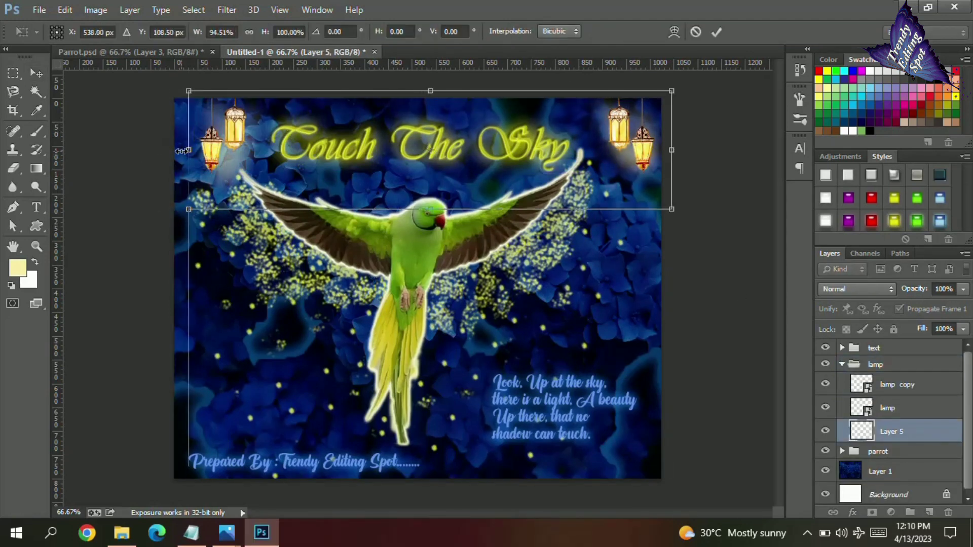
{"action": "left_click_drag", "start_coordinate": [672, 150], "coordinate": [617, 129]}
{"action": "key", "text": "Return"}
Step: Stretch the glow to meet the right-hand lamps and check the poster zoomed in
{"action": "left_click", "coordinate": [630, 130], "text": "ctrl"}
{"action": "left_click", "coordinate": [892, 431]}
{"action": "key", "text": "ctrl+t"}
{"action": "left_click_drag", "start_coordinate": [669, 150], "coordinate": [662, 150]}
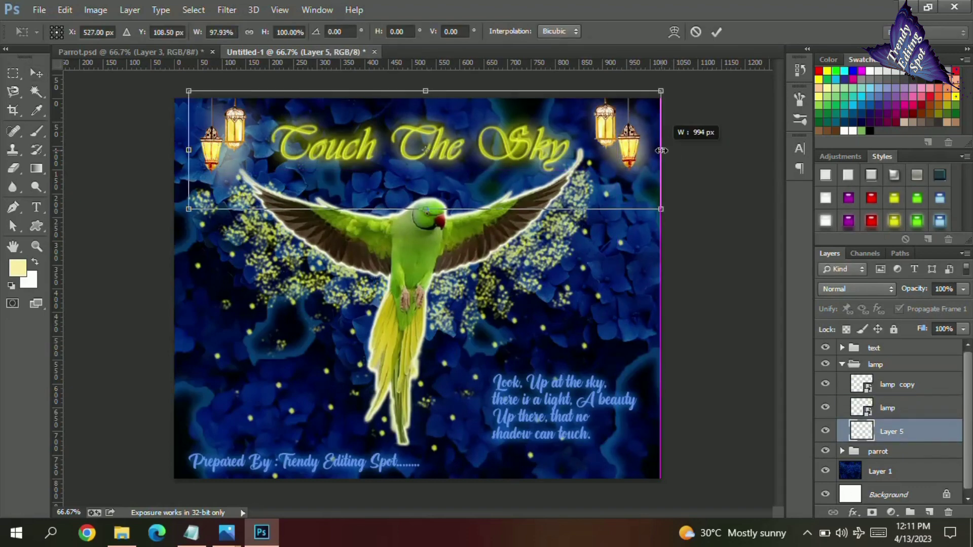
{"action": "key", "text": "Return"}
{"action": "key", "text": "ctrl+plus"}
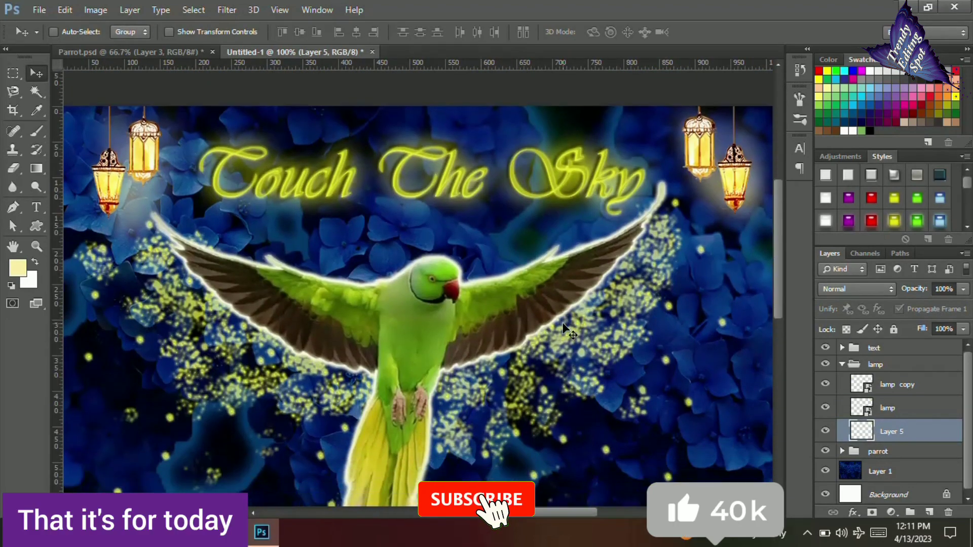
{"action": "scroll", "coordinate": [565, 330], "scroll_direction": "down", "scroll_amount": 5}
{"action": "scroll", "coordinate": [565, 329], "scroll_direction": "down", "scroll_amount": 5}
{"action": "key", "text": "ctrl+minus"}
{"action": "key", "text": "ctrl+minus"}
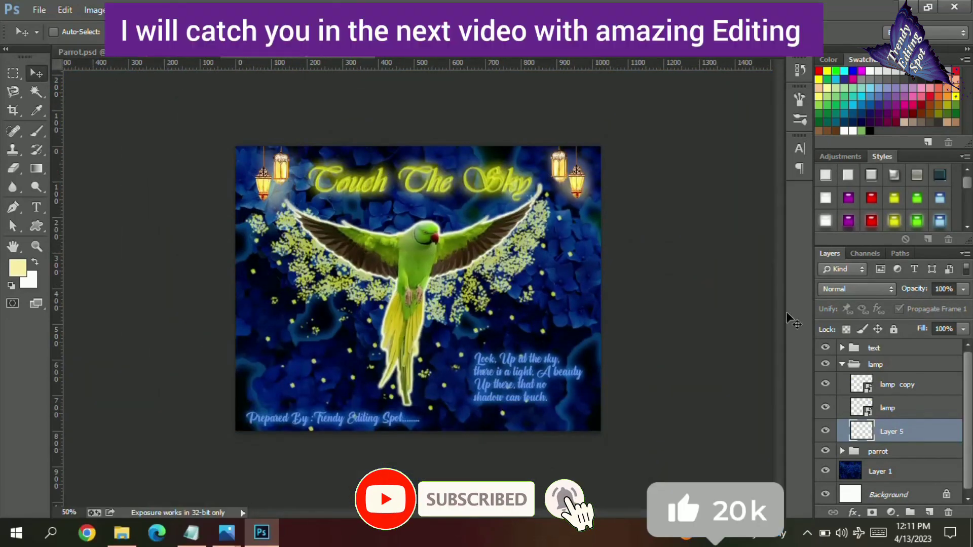